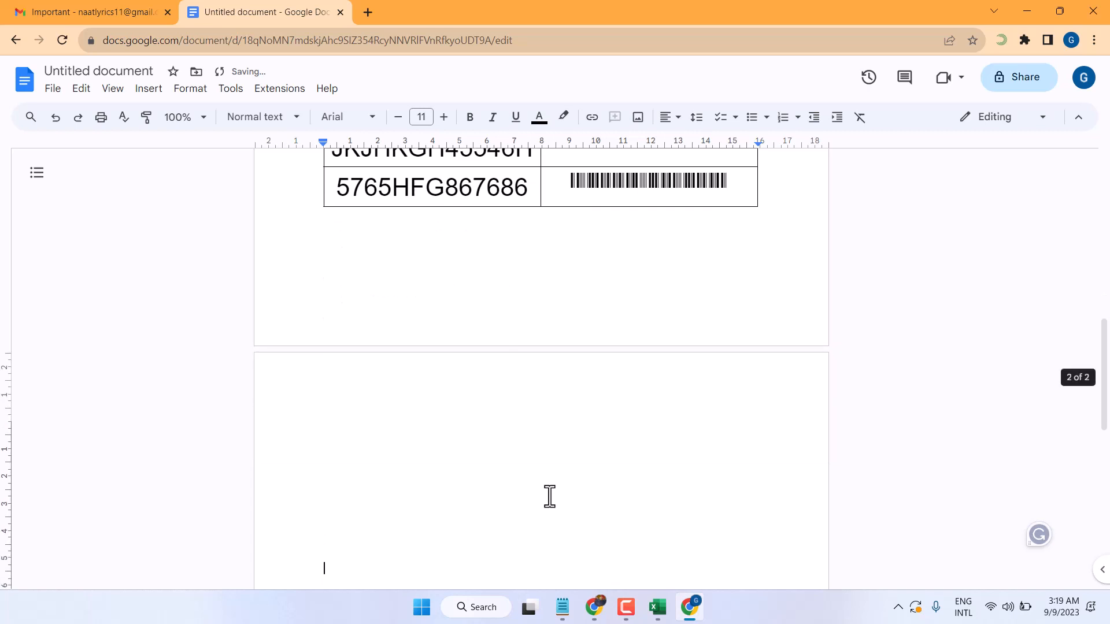
Insert a table with two columns and nine rows at the top of the blank second page.
{"action": "left_click", "coordinate": [355, 364]}
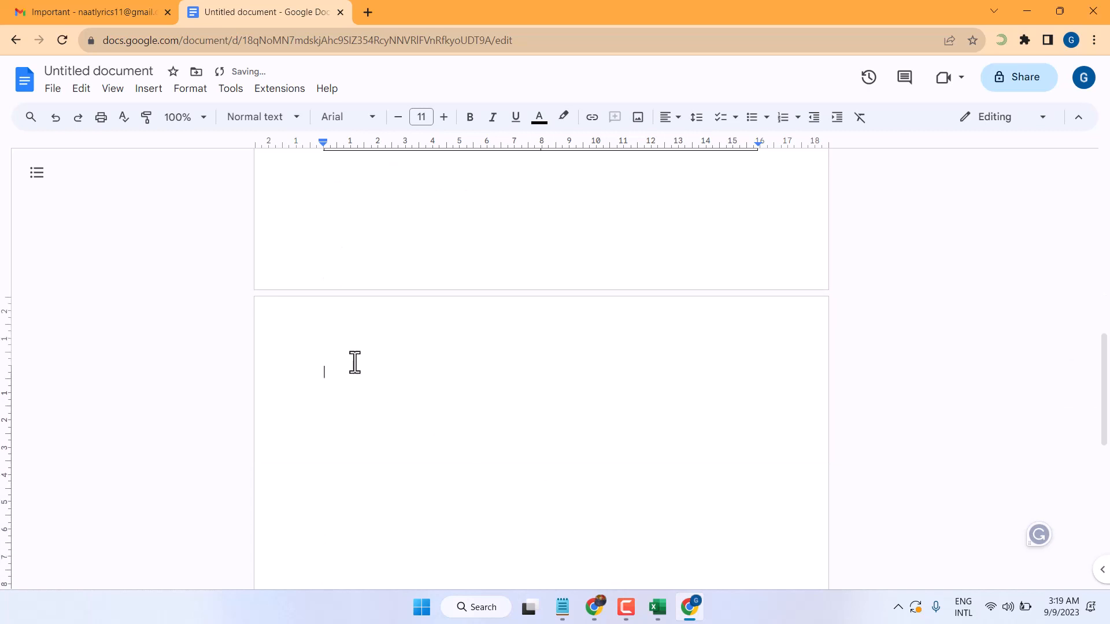
{"action": "left_click", "coordinate": [146, 90]}
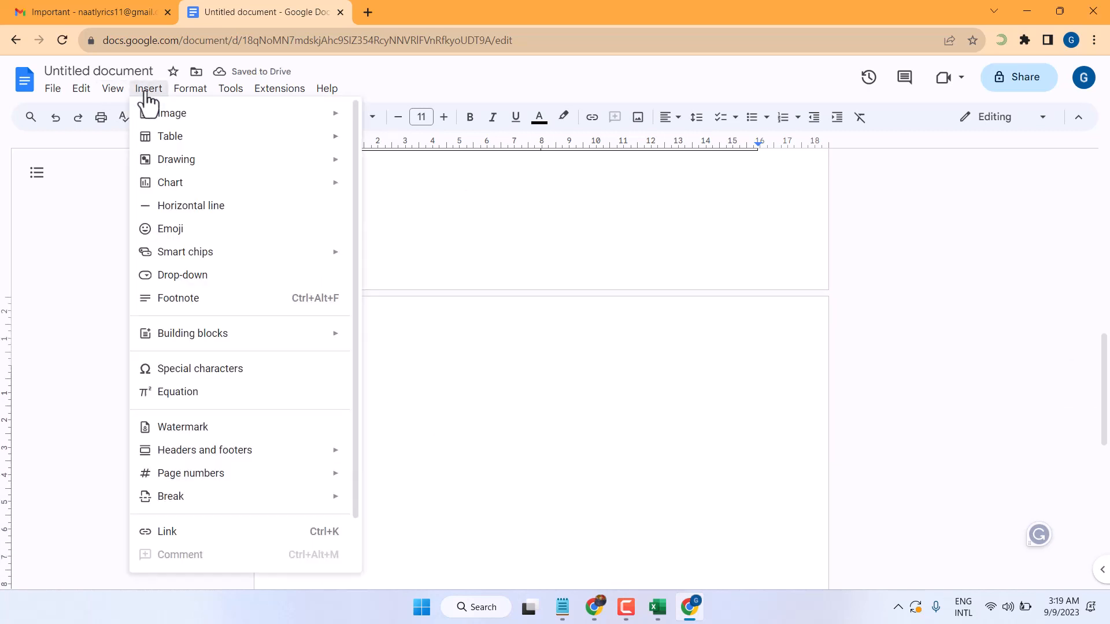
{"action": "mouse_move", "coordinate": [146, 145]}
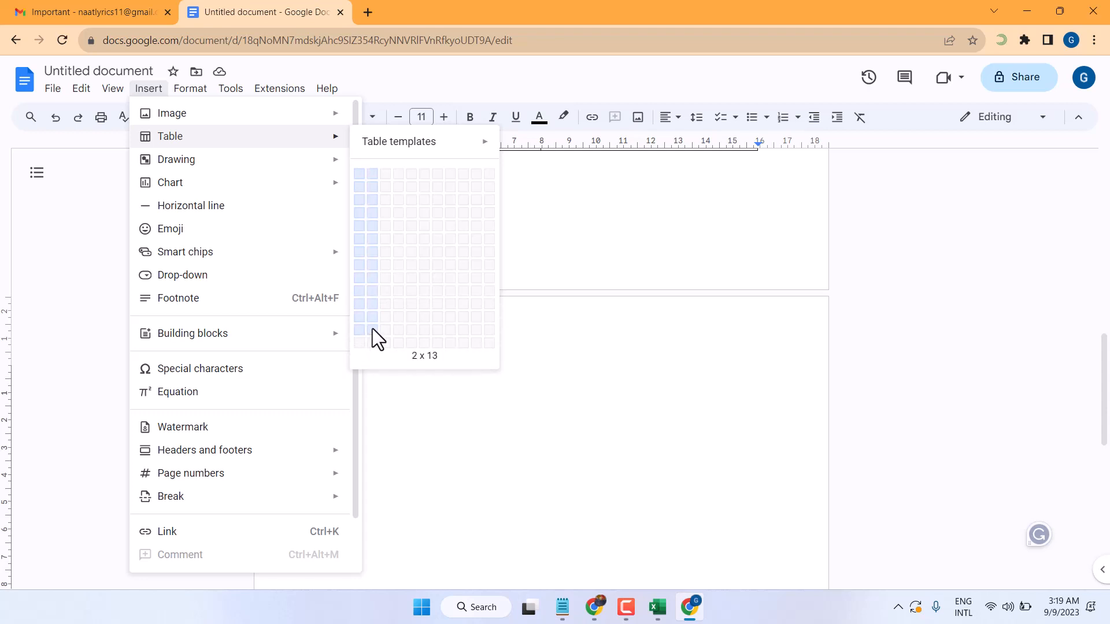
{"action": "left_click", "coordinate": [373, 282]}
Enter the column headings "Shipment code" and "Bar-code" in the new table's first row.
{"action": "scroll", "coordinate": [580, 346], "scroll_direction": "down", "scroll_amount": 3}
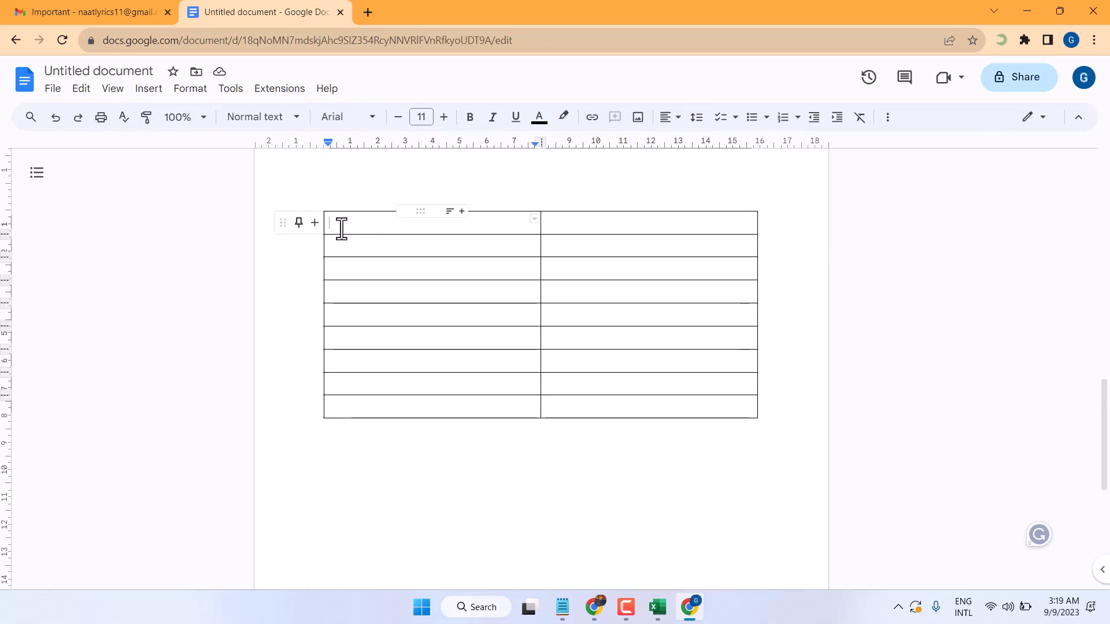
{"action": "type", "text": "S"}
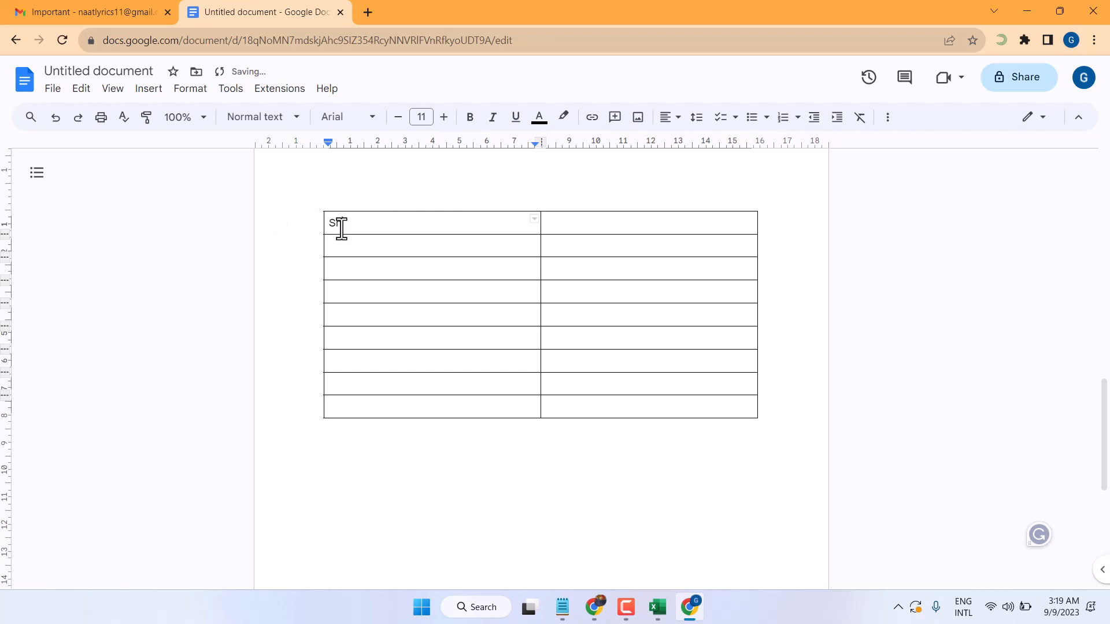
{"action": "type", "text": "ha"}
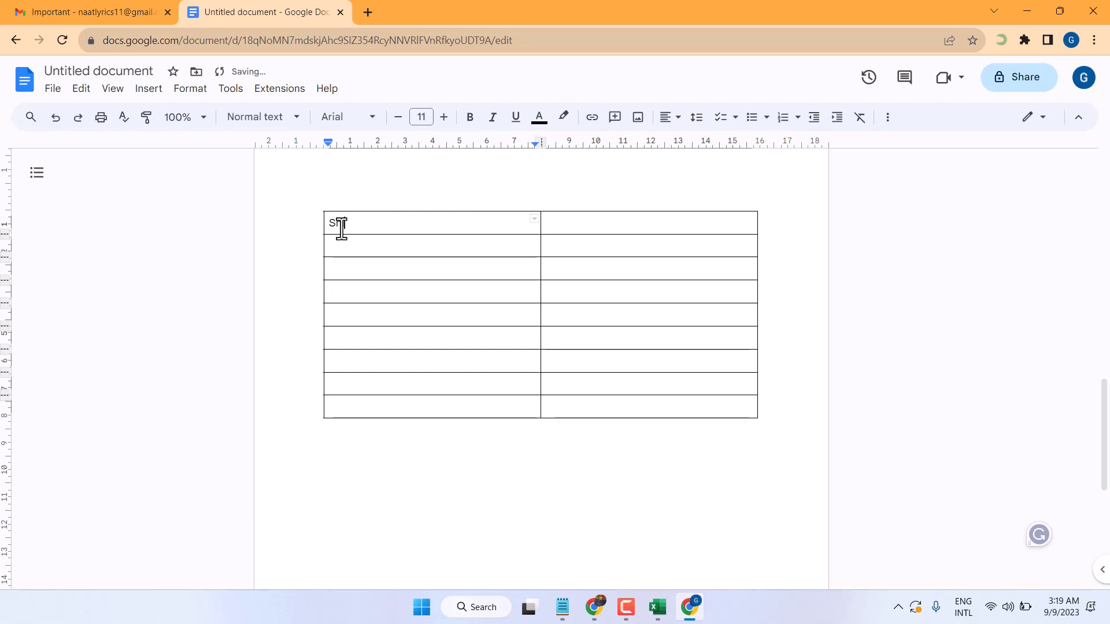
{"action": "type", "text": "m"}
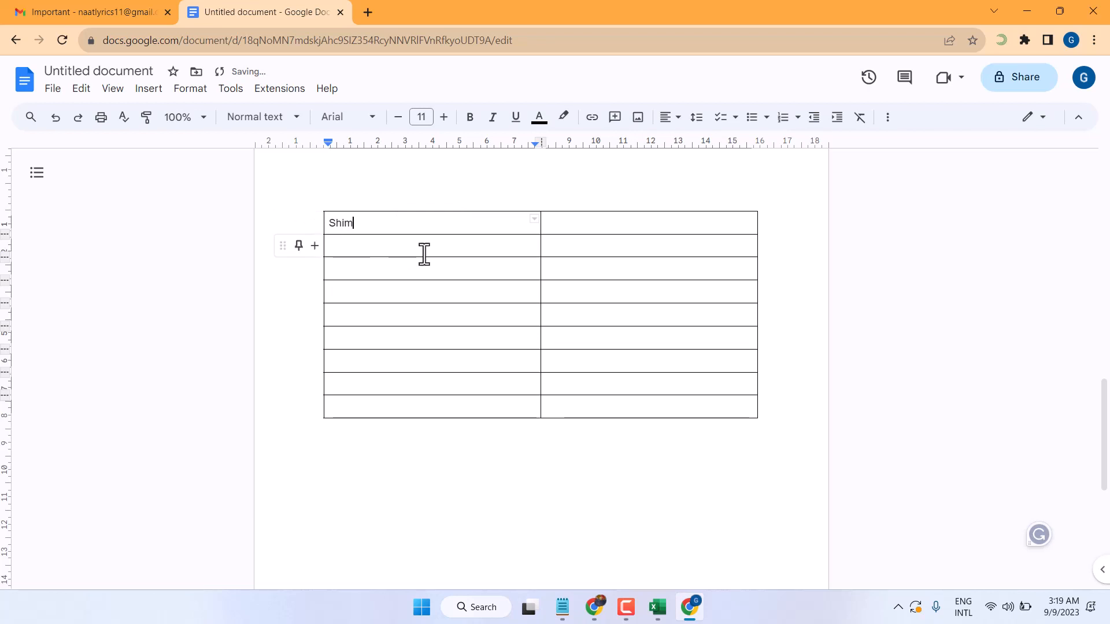
{"action": "key", "text": "BackSpace"}
{"action": "type", "text": "pment code"}
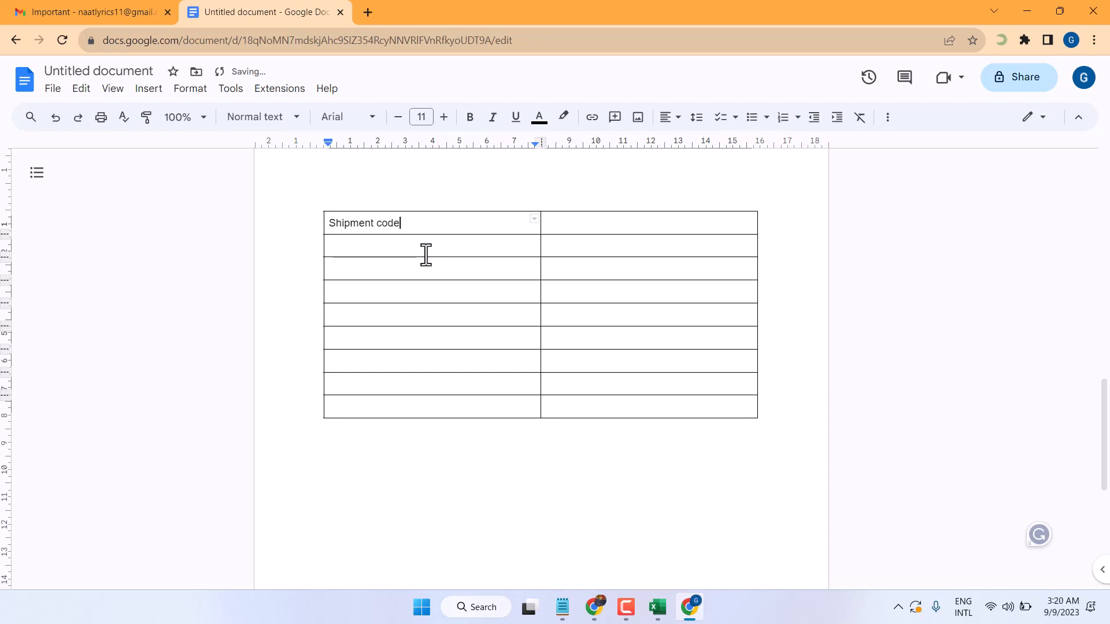
{"action": "left_click", "coordinate": [580, 223]}
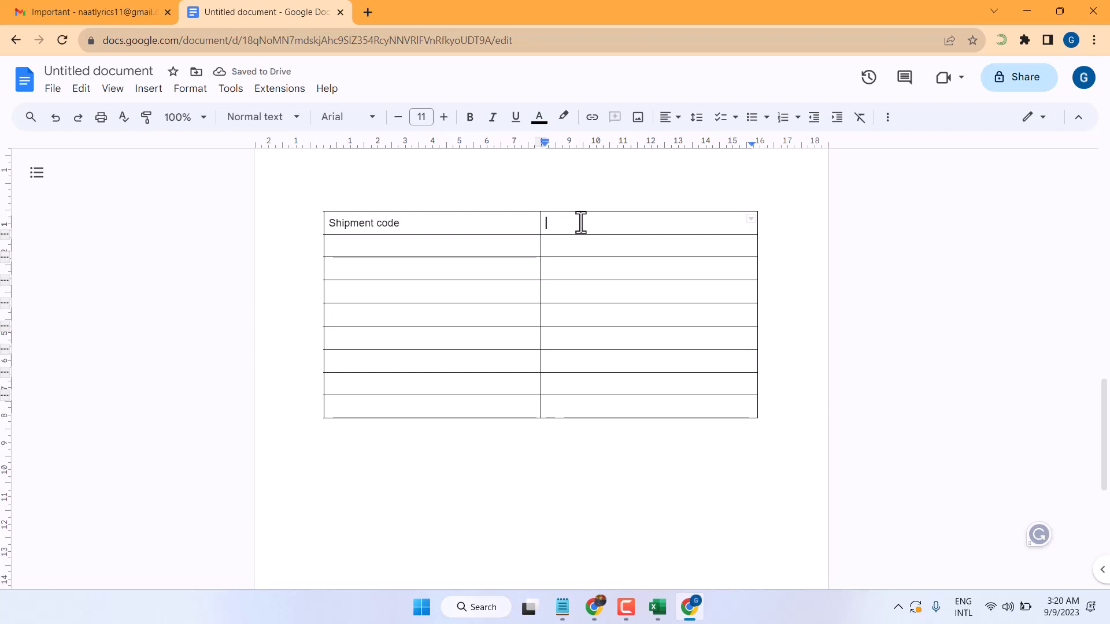
{"action": "type", "text": "b"}
{"action": "key", "text": "BackSpace"}
{"action": "type", "text": "Bar-code"}
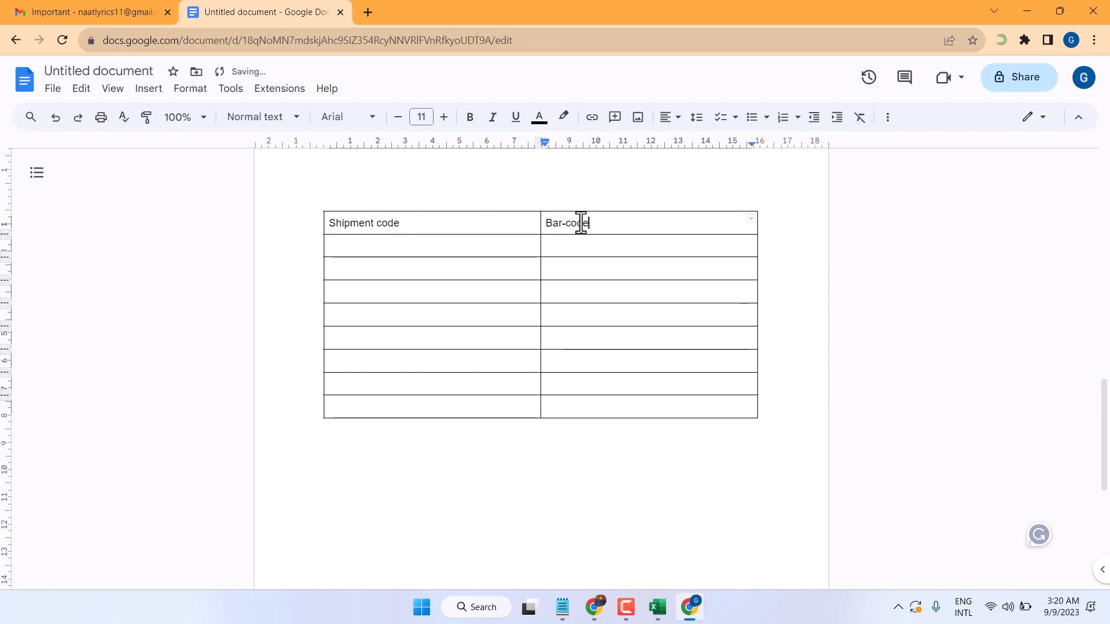
Enter the code 123GHJK678904 in the first cell under the Shipment code heading.
{"action": "left_click", "coordinate": [445, 242]}
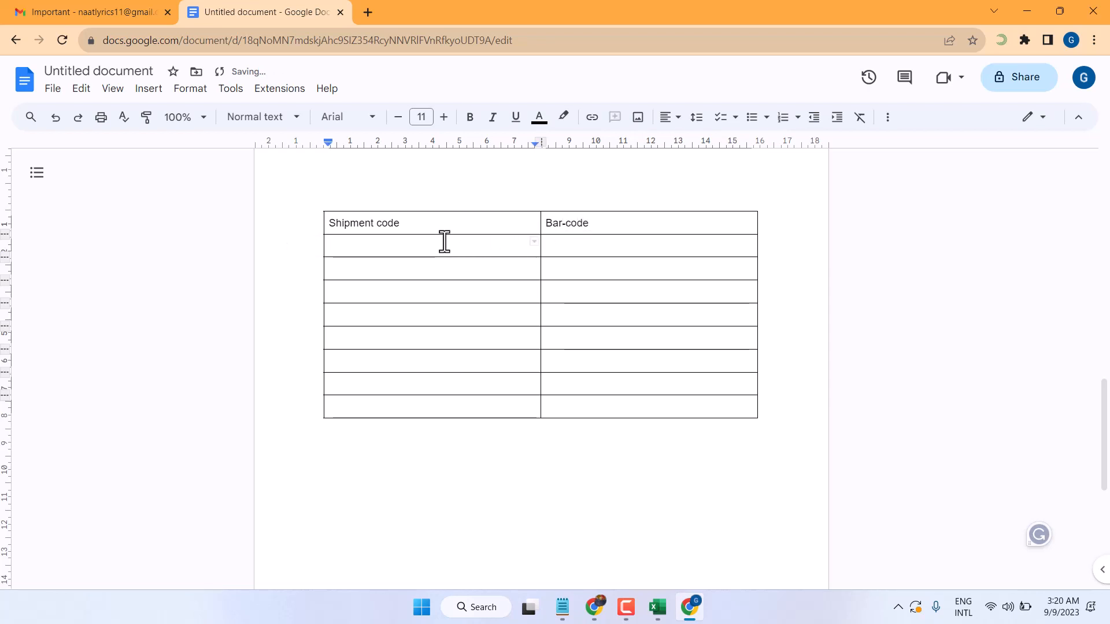
{"action": "type", "text": "123"}
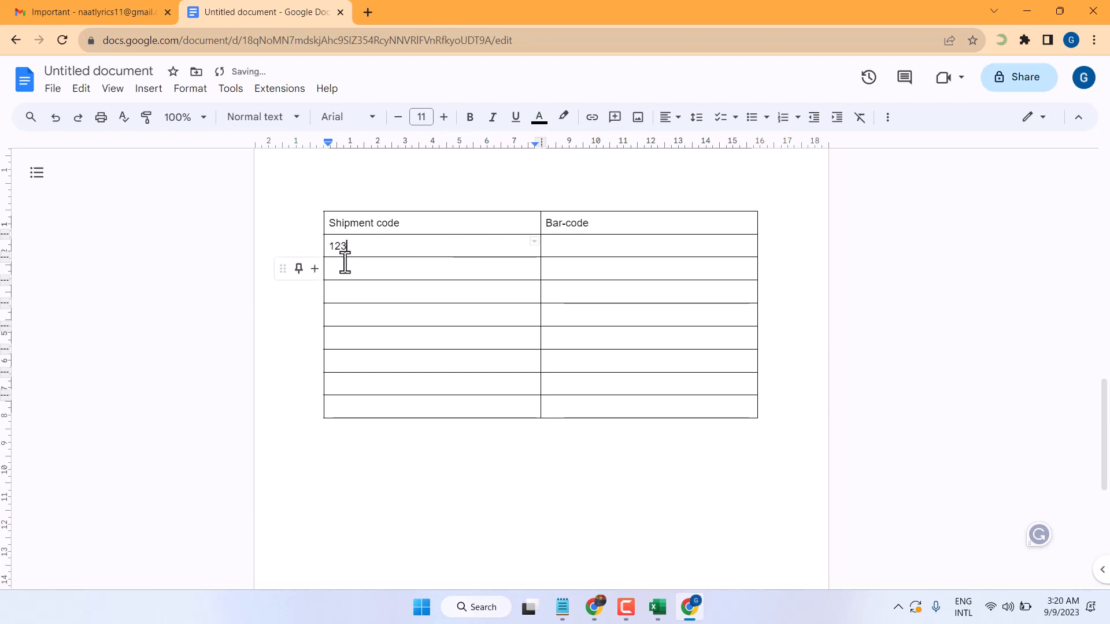
{"action": "type", "text": "gfg"}
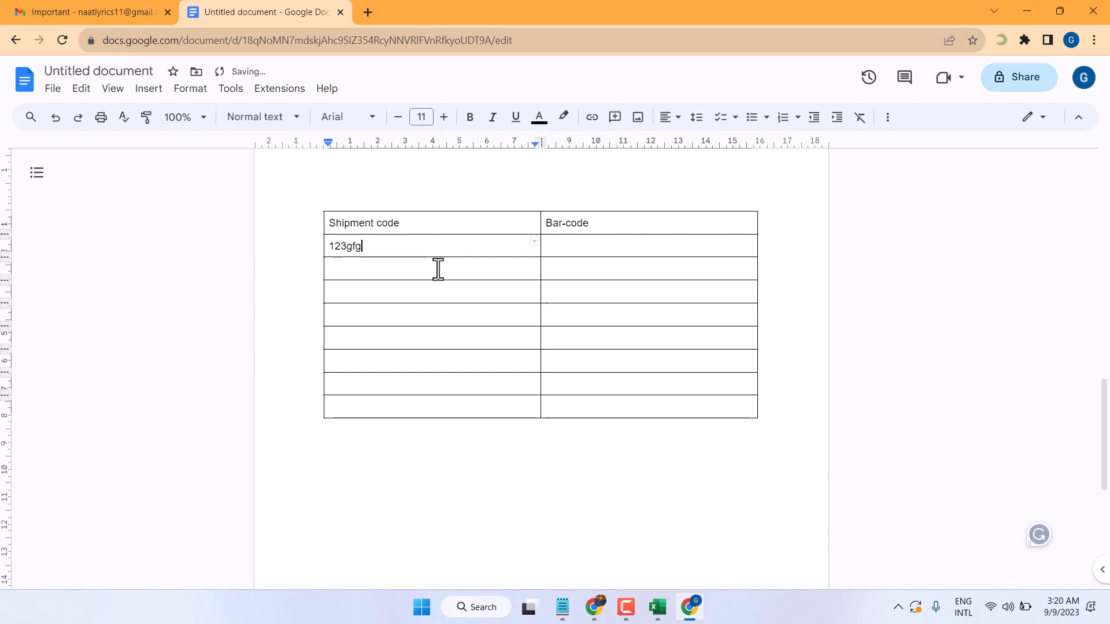
{"action": "key", "text": "BackSpace"}
{"action": "key", "text": "BackSpace"}
{"action": "key", "text": "BackSpace"}
{"action": "type", "text": "GHJK67890"}
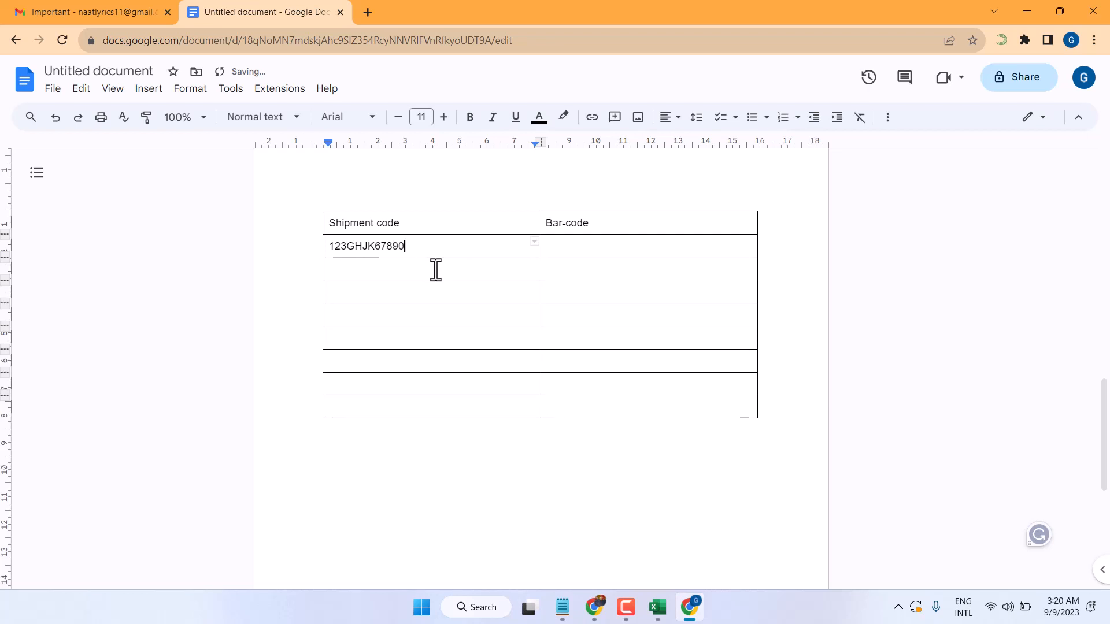
{"action": "type", "text": "4"}
Fill the next two Shipment code cells with 5678JK90HG87 and RT6789JHGFDB.
{"action": "left_click", "coordinate": [373, 276]}
{"action": "type", "text": "5678J"}
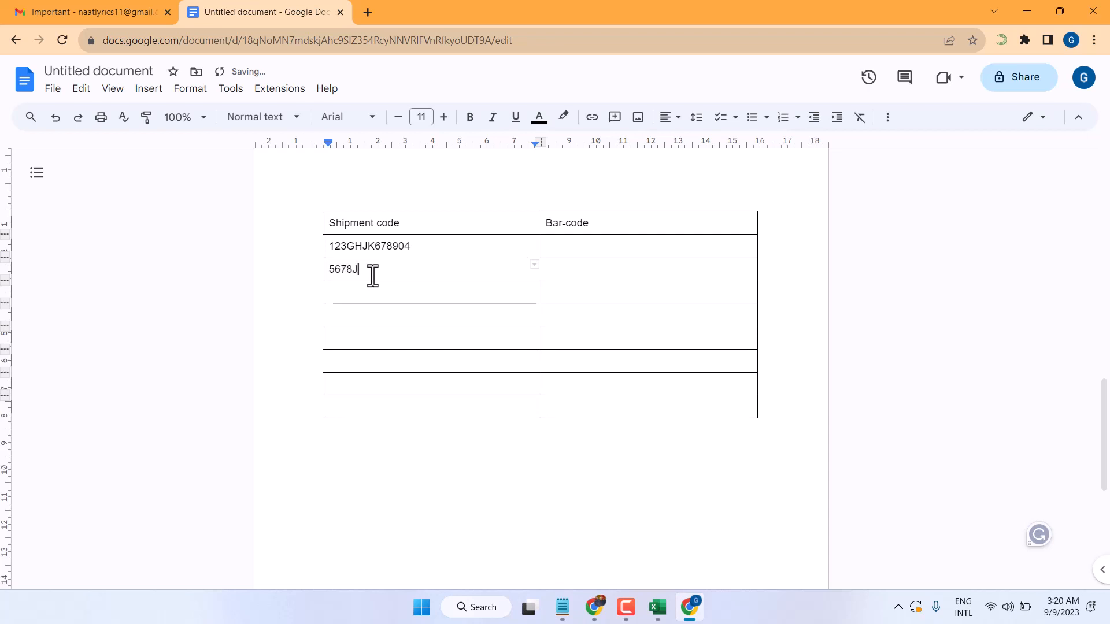
{"action": "type", "text": "K90HG"}
{"action": "left_click", "coordinate": [368, 289]}
{"action": "type", "text": "RT67890HGFD"}
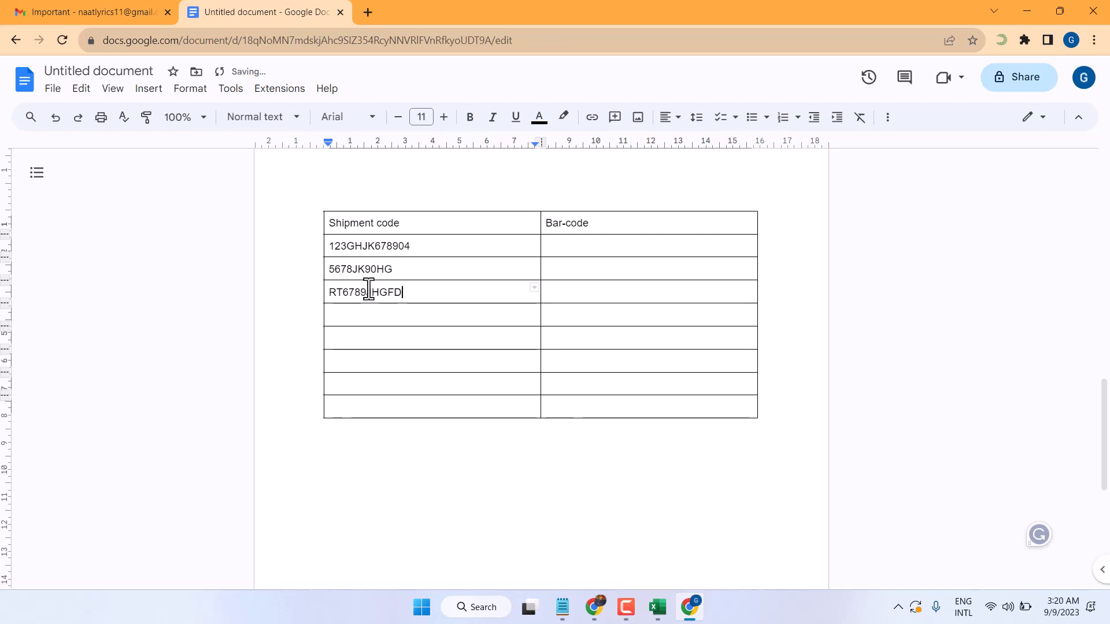
{"action": "type", "text": "B"}
{"action": "left_click", "coordinate": [402, 270]}
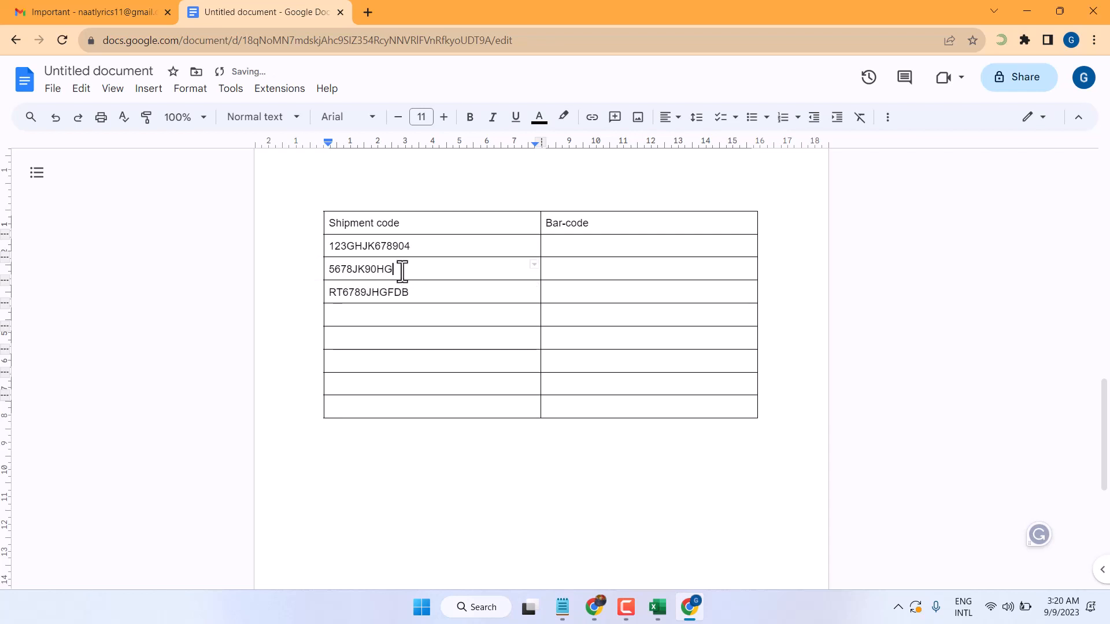
{"action": "type", "text": "87"}
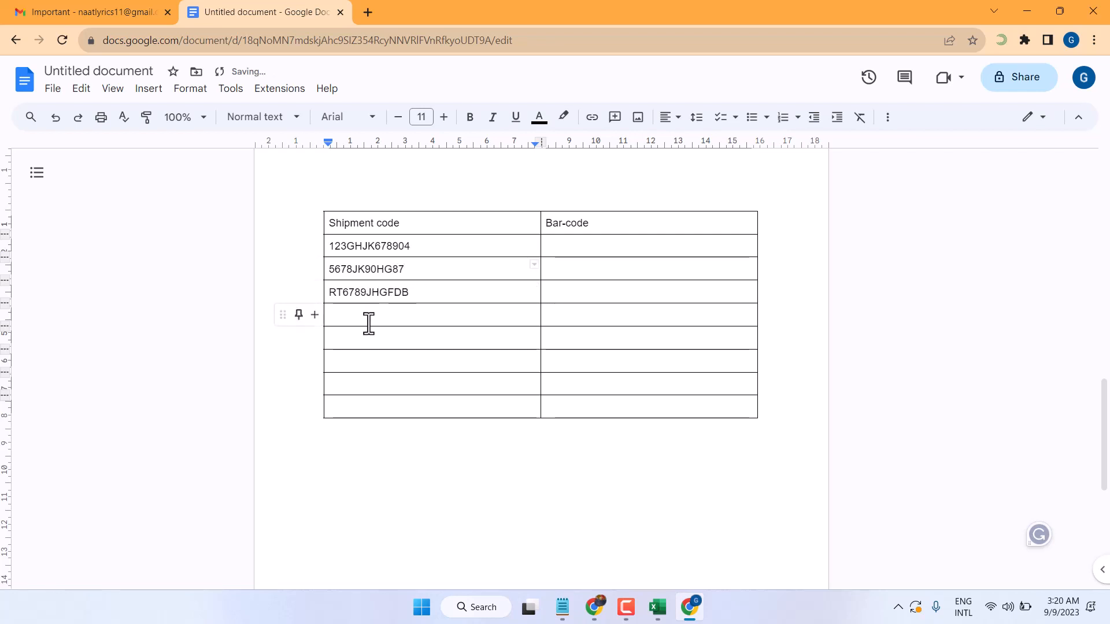
Enter 53453GDFGDF and DGFSDFG6776 in the fourth and fifth code cells of the Shipment code column.
{"action": "left_click", "coordinate": [368, 322]}
{"action": "type", "text": "53453"}
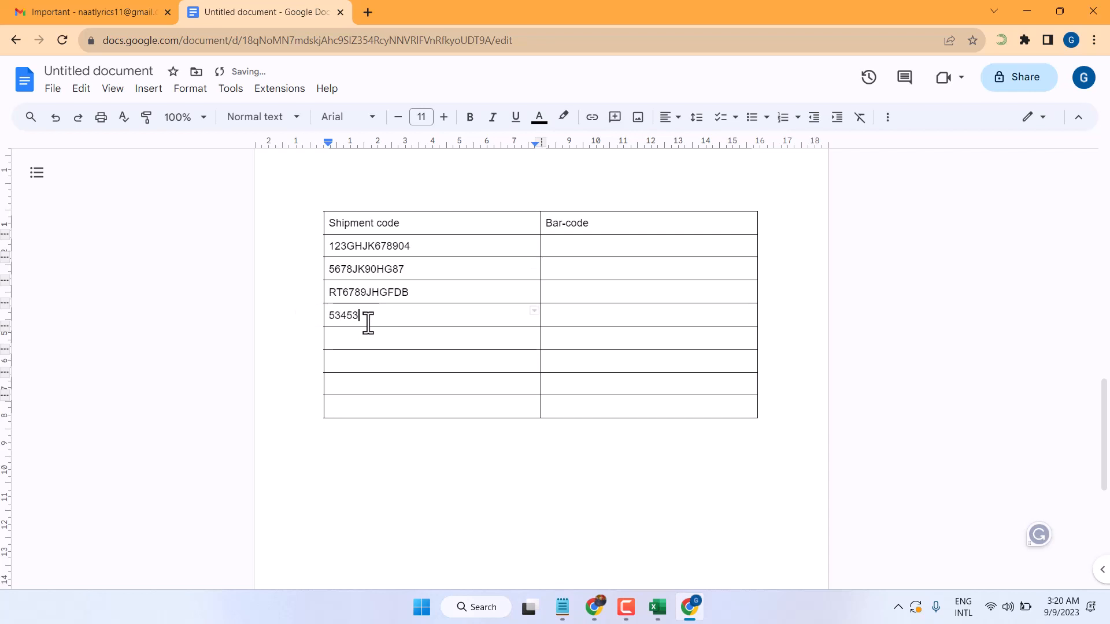
{"action": "type", "text": "GDFGDFG"}
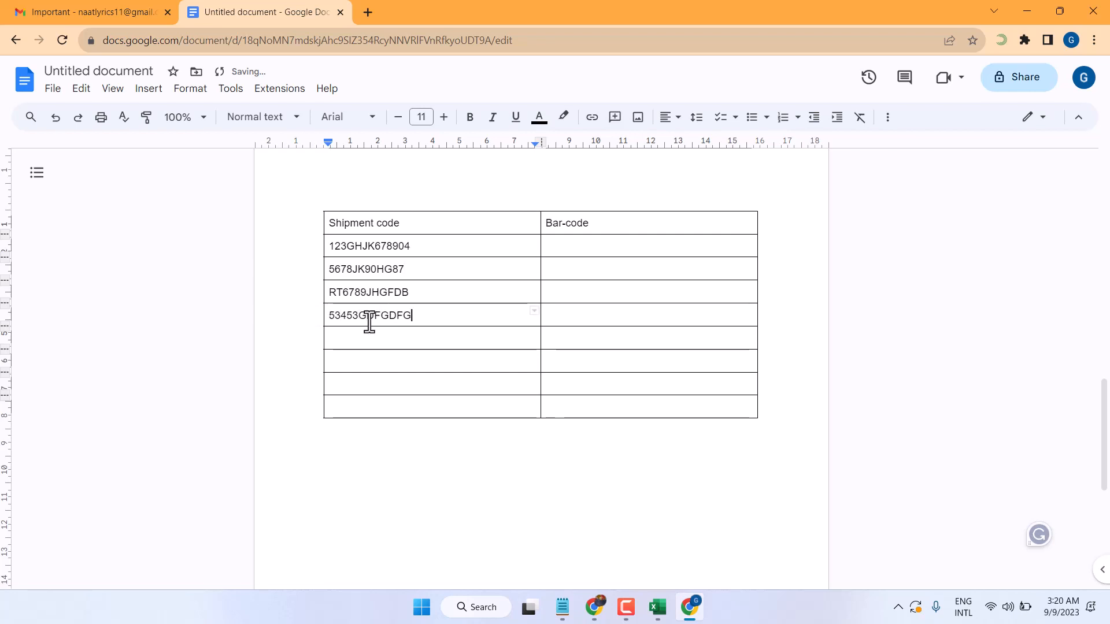
{"action": "key", "text": "BackSpace"}
{"action": "left_click", "coordinate": [371, 337]}
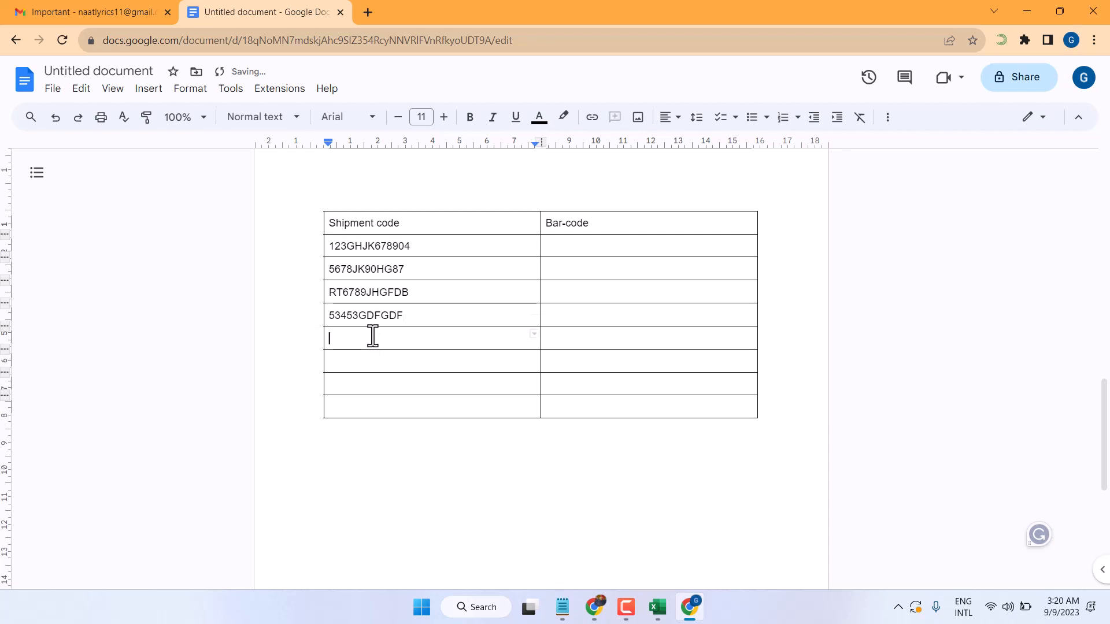
{"action": "type", "text": "DGFSDFG6776"}
Enter DGSFSGS65676 and RETEWRT78904 in the sixth and seventh code cells of the Shipment code column.
{"action": "left_click", "coordinate": [367, 360]}
{"action": "type", "text": "DGSFSGS"}
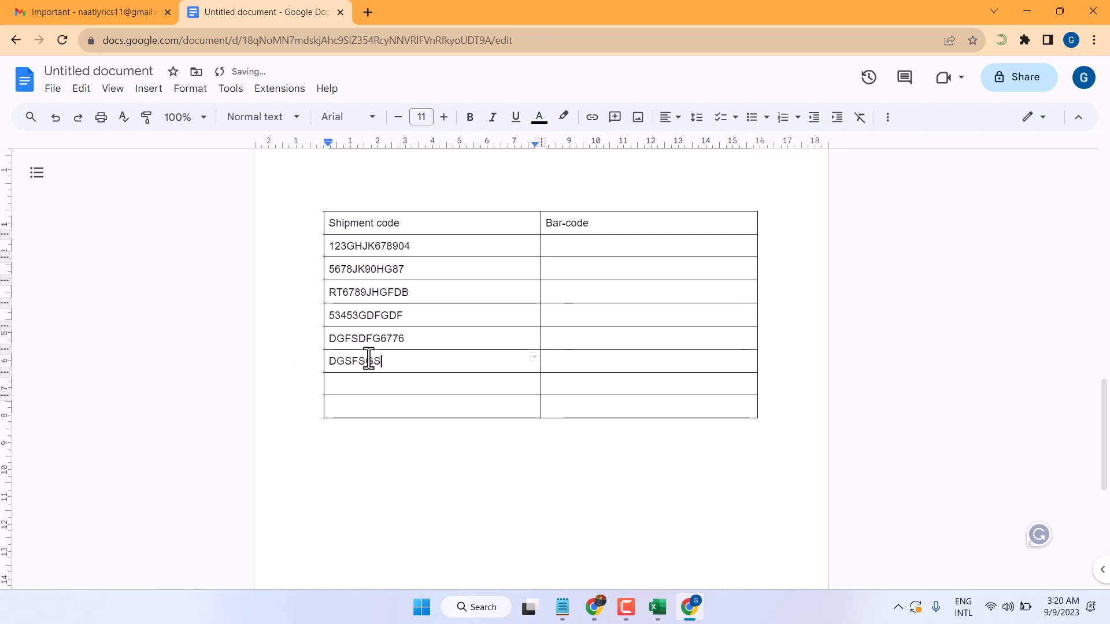
{"action": "type", "text": "65676"}
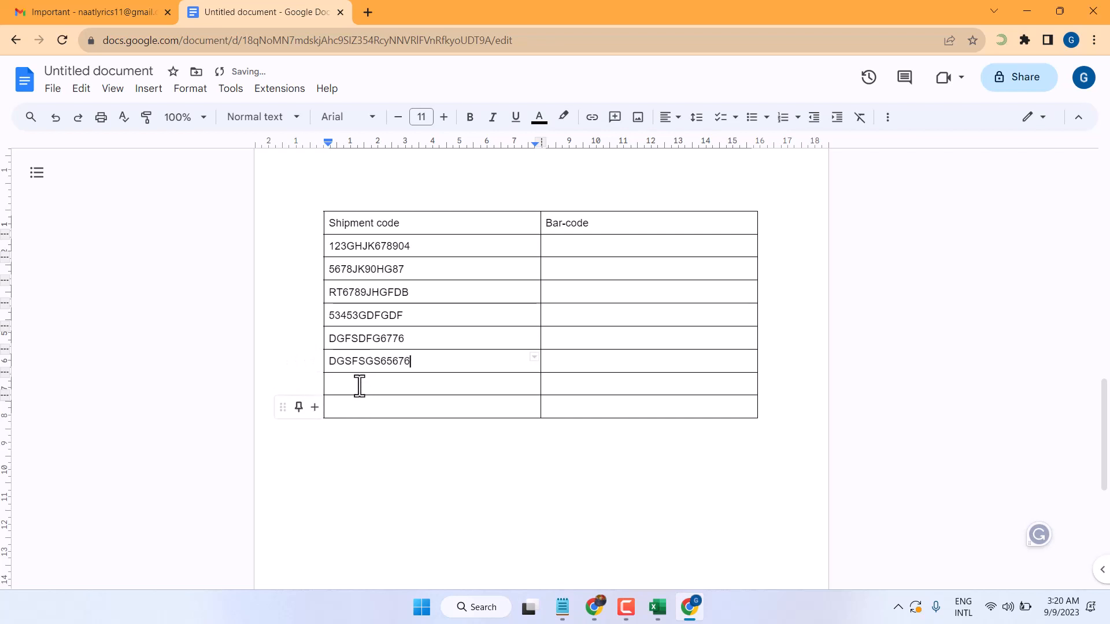
{"action": "left_click", "coordinate": [359, 384]}
{"action": "type", "text": "RETEWRT"}
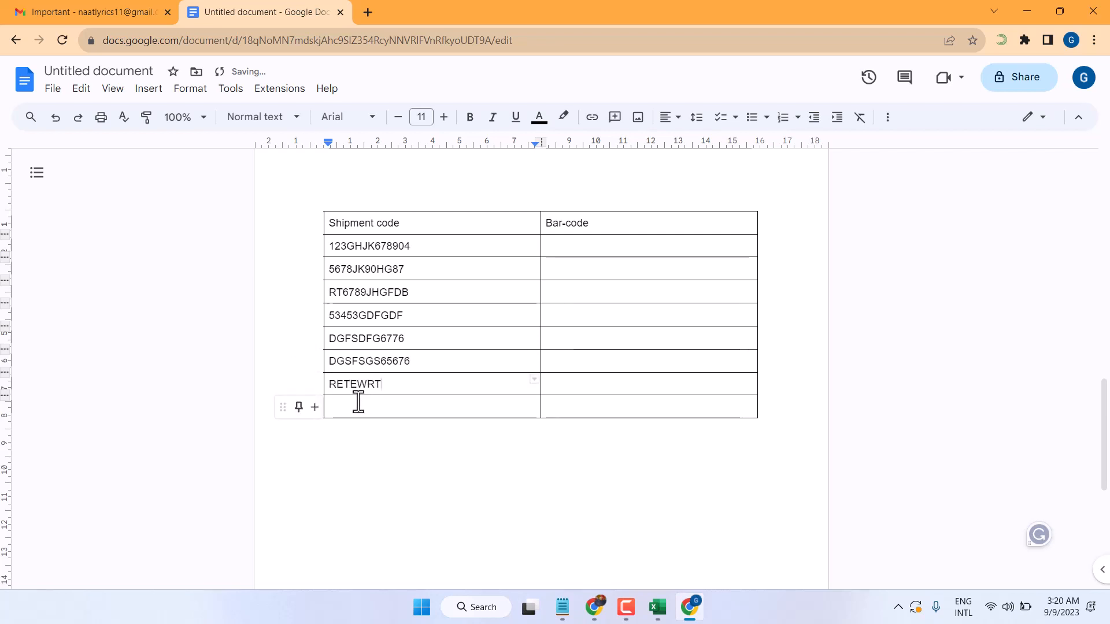
{"action": "type", "text": "7890"}
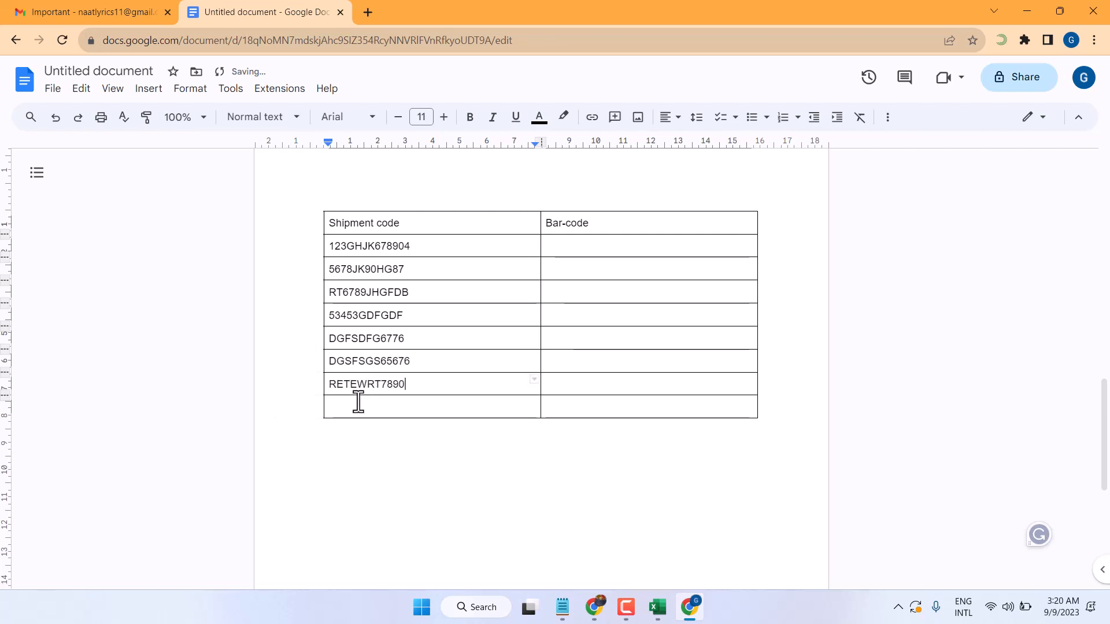
{"action": "type", "text": "4"}
Enter the code DFSDFAS543534 in the last cell of the Shipment code column.
{"action": "left_click", "coordinate": [359, 414]}
{"action": "type", "text": "DF"}
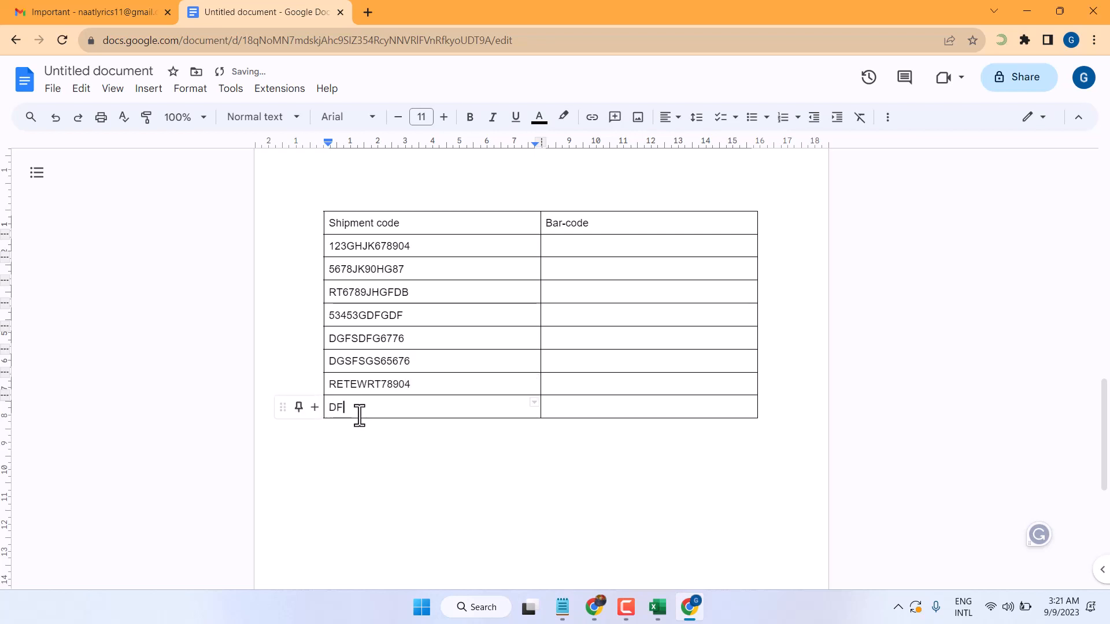
{"action": "type", "text": "SDFAS543534"}
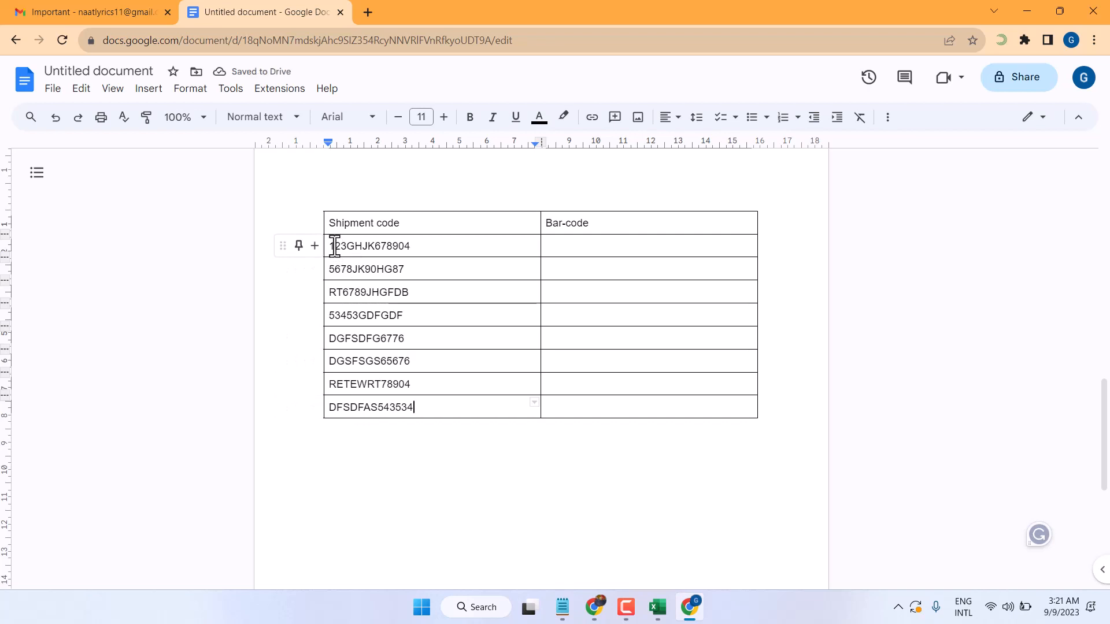
Copy all eight shipment codes into the matching rows of the Bar-code column.
{"action": "left_click_drag", "start_coordinate": [335, 245], "coordinate": [426, 402]}
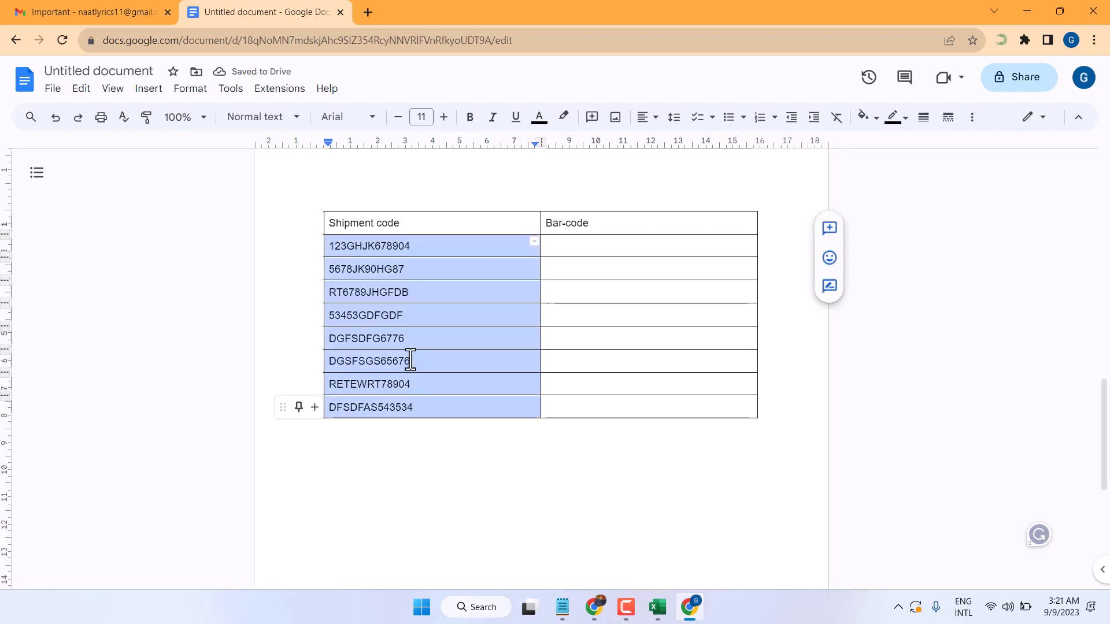
{"action": "right_click", "coordinate": [390, 289]}
{"action": "left_click", "coordinate": [440, 153]}
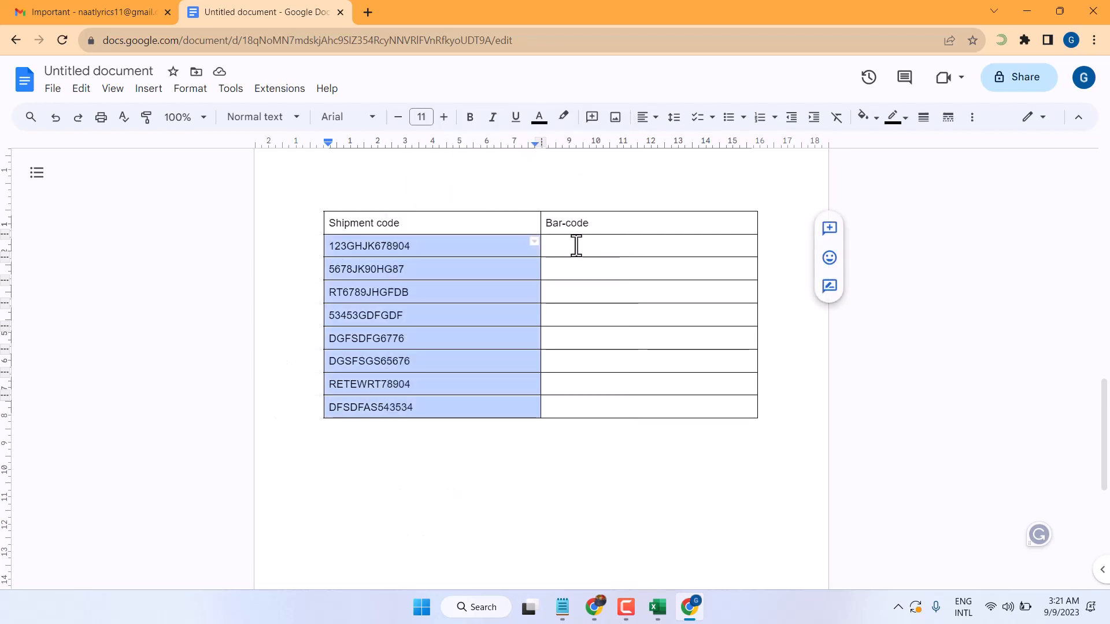
{"action": "left_click", "coordinate": [576, 245]}
{"action": "right_click", "coordinate": [576, 245]}
{"action": "left_click", "coordinate": [596, 178]}
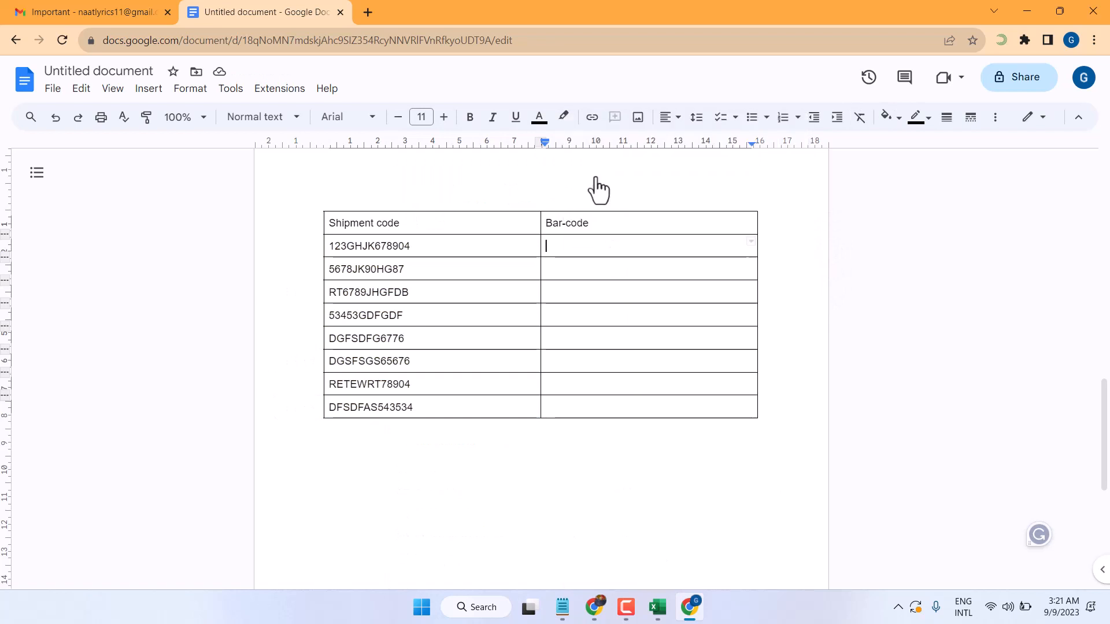
{"action": "left_click", "coordinate": [630, 338]}
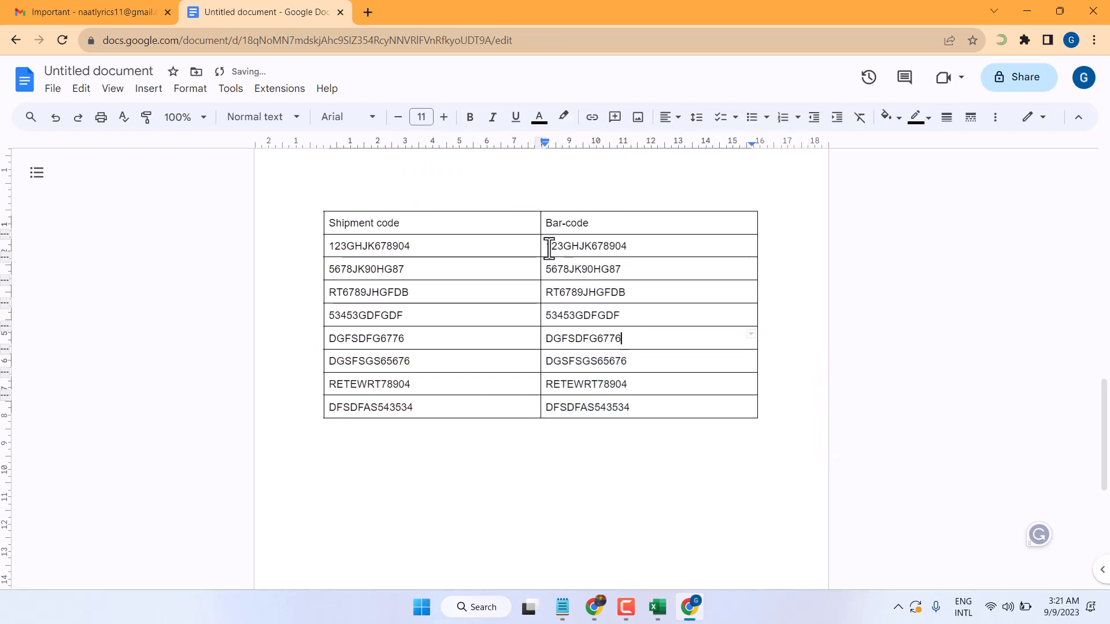
Choose Libre Barcode 39 from the additional fonts and add it to the document's font list.
{"action": "left_click_drag", "start_coordinate": [550, 249], "coordinate": [638, 408]}
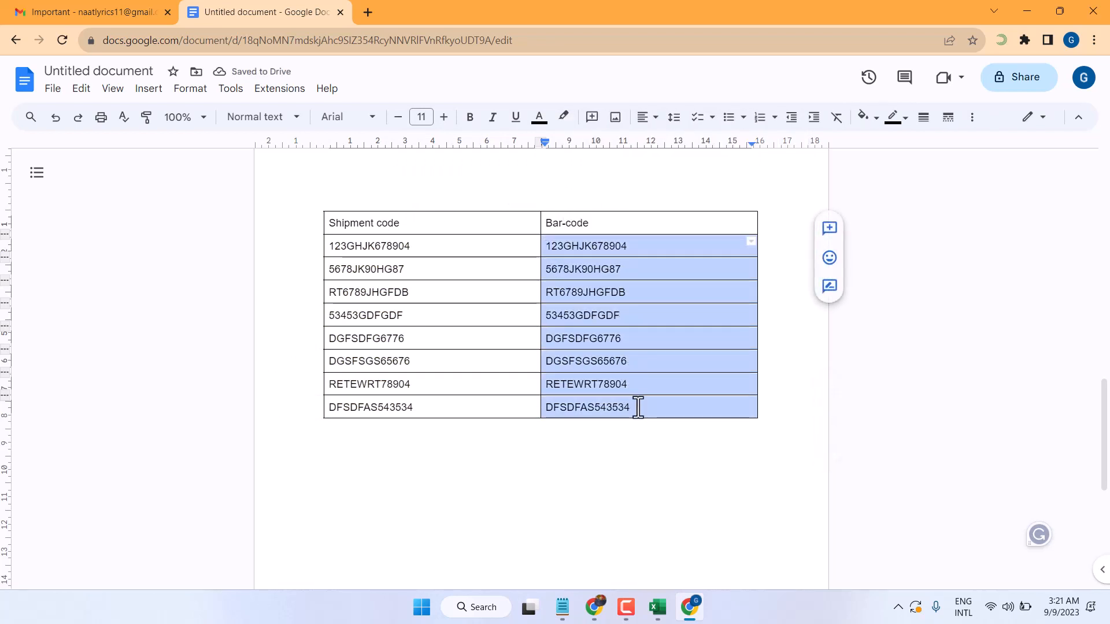
{"action": "left_click", "coordinate": [371, 118]}
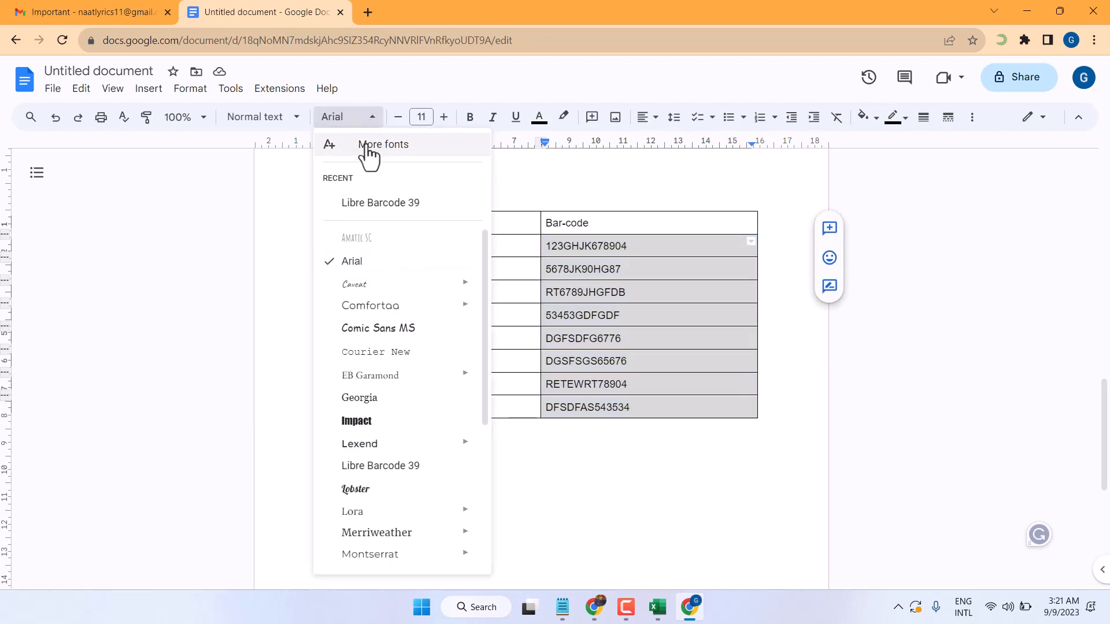
{"action": "left_click", "coordinate": [367, 147]}
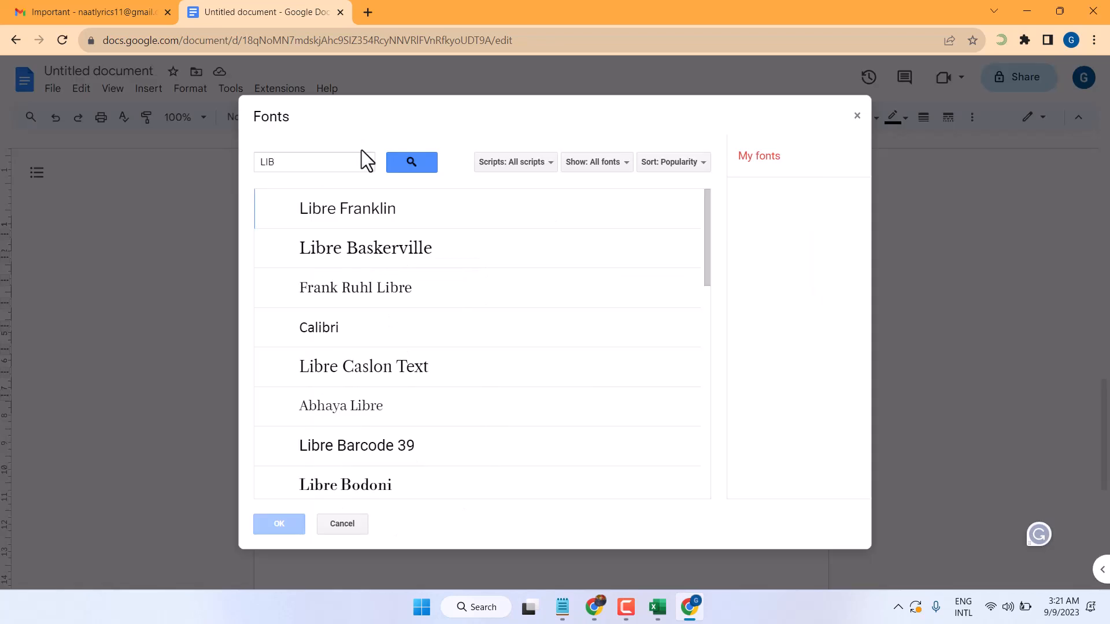
{"action": "left_click", "coordinate": [312, 166]}
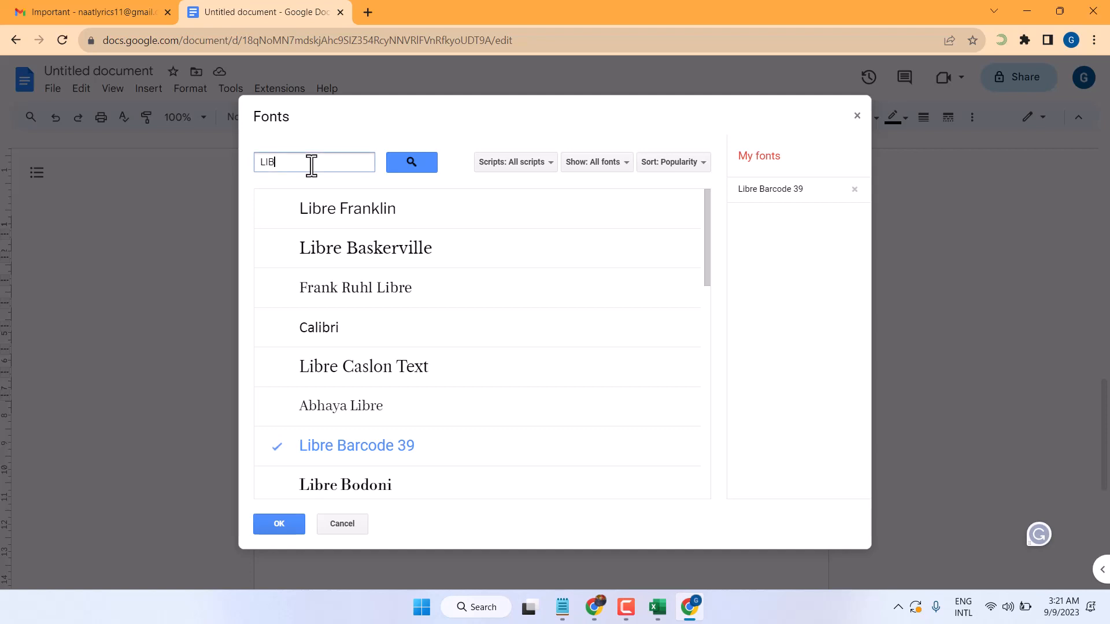
{"action": "left_click", "coordinate": [346, 460]}
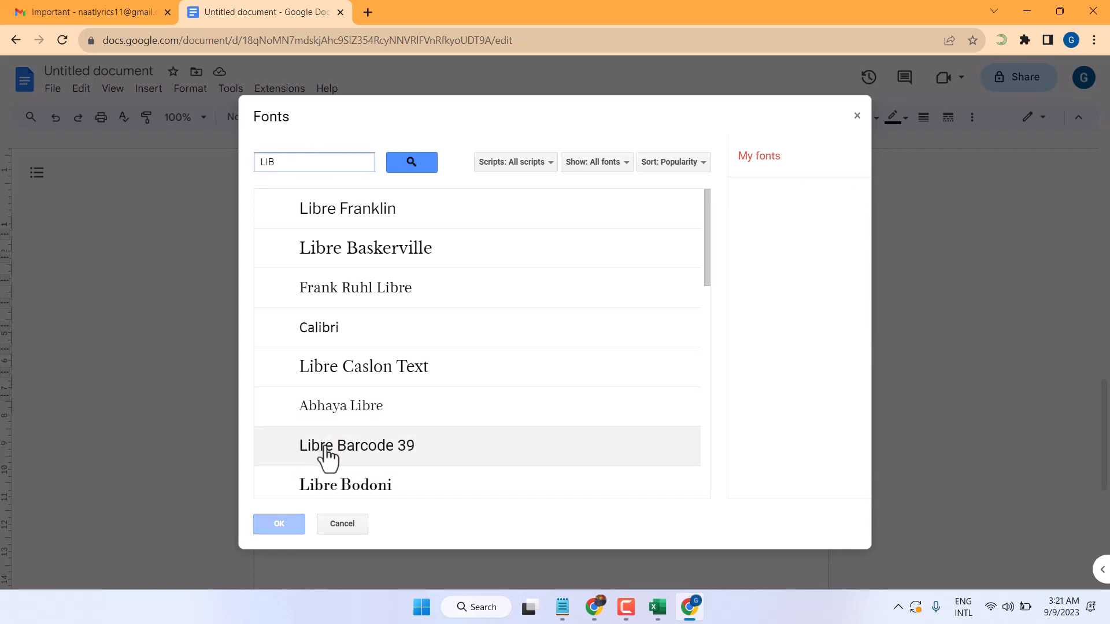
{"action": "left_click", "coordinate": [325, 459]}
{"action": "left_click", "coordinate": [279, 523]}
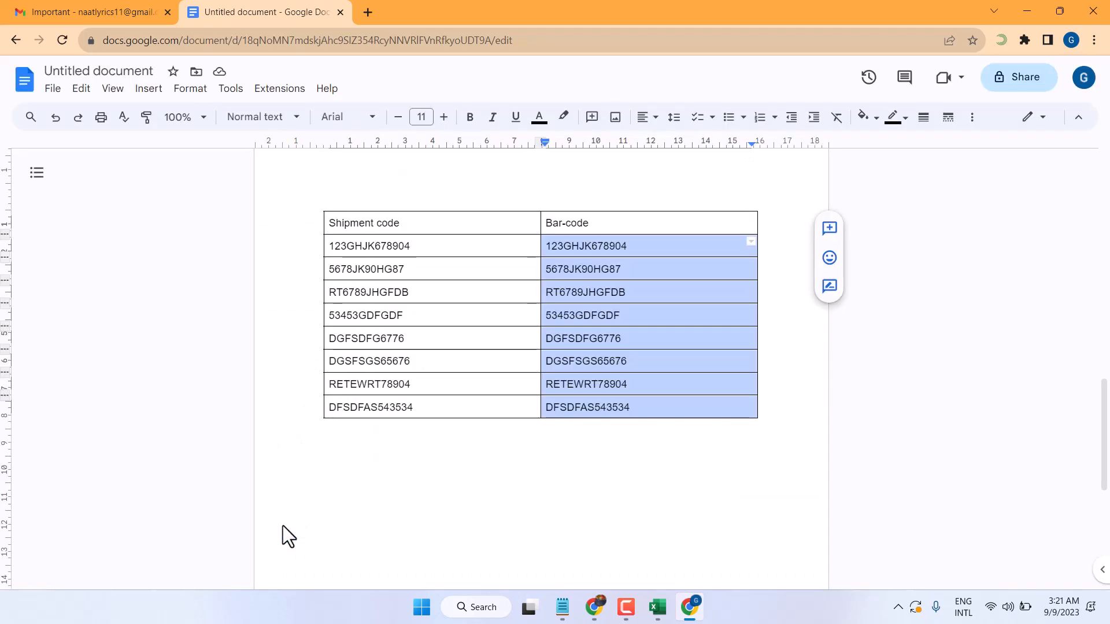
Apply the Libre Barcode 39 font to all eight codes in the Bar-code column.
{"action": "left_click", "coordinate": [592, 247]}
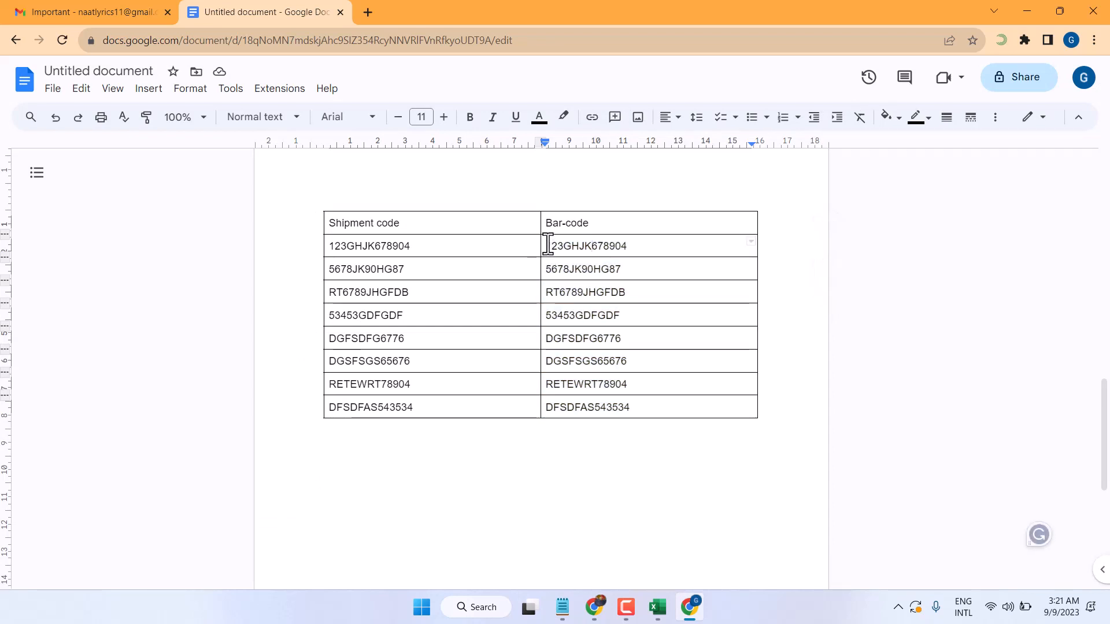
{"action": "left_click_drag", "start_coordinate": [546, 245], "coordinate": [640, 411]}
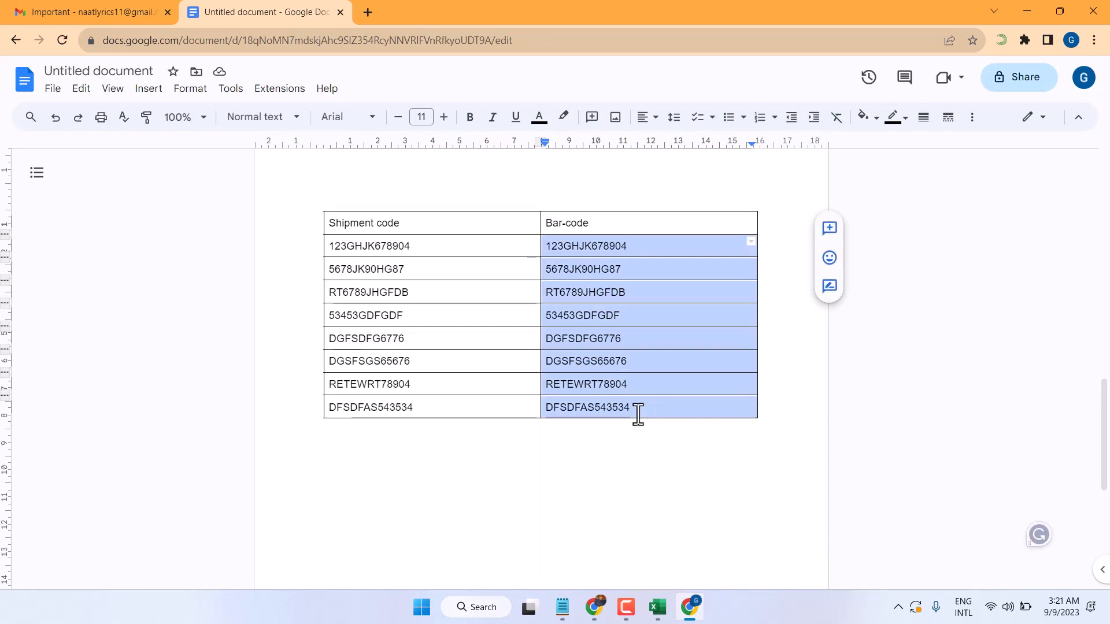
{"action": "left_click", "coordinate": [368, 117]}
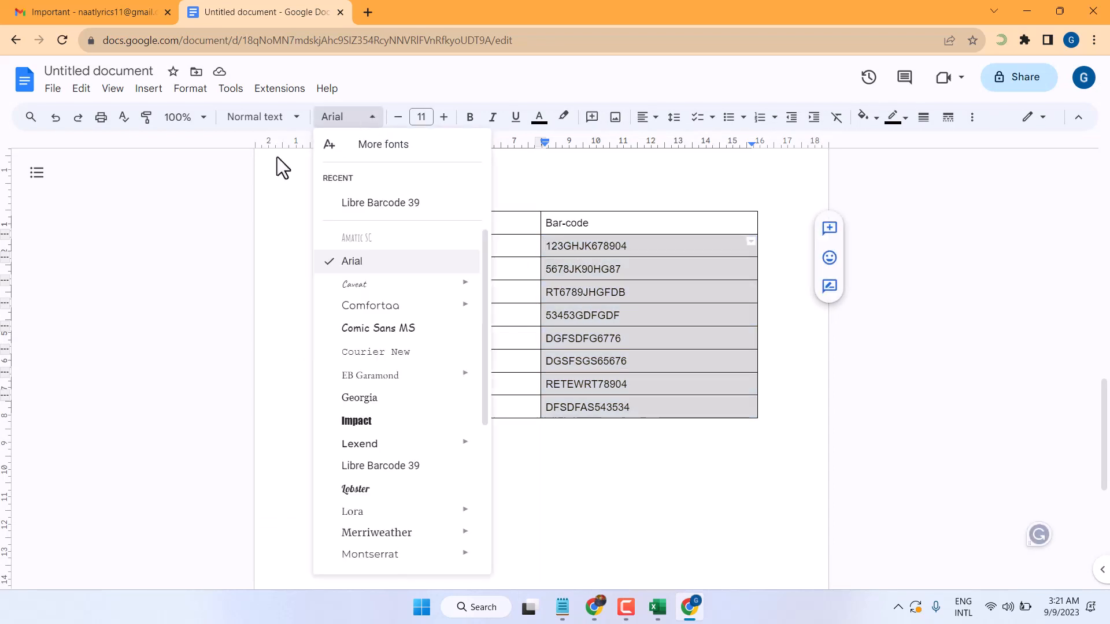
{"action": "left_click", "coordinate": [367, 208]}
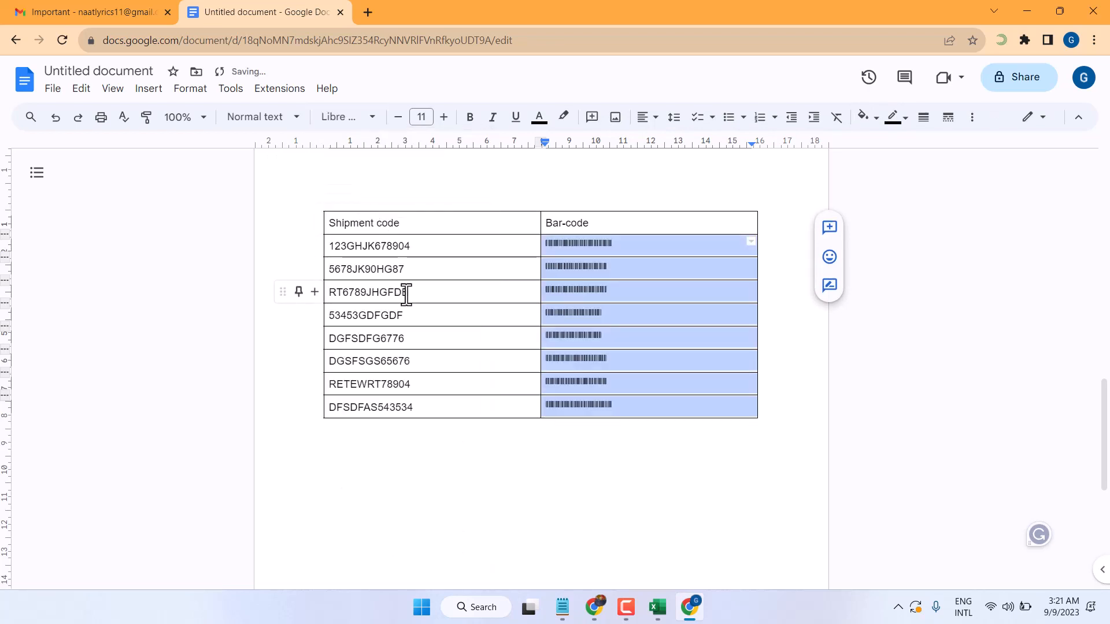
{"action": "left_click", "coordinate": [384, 243]}
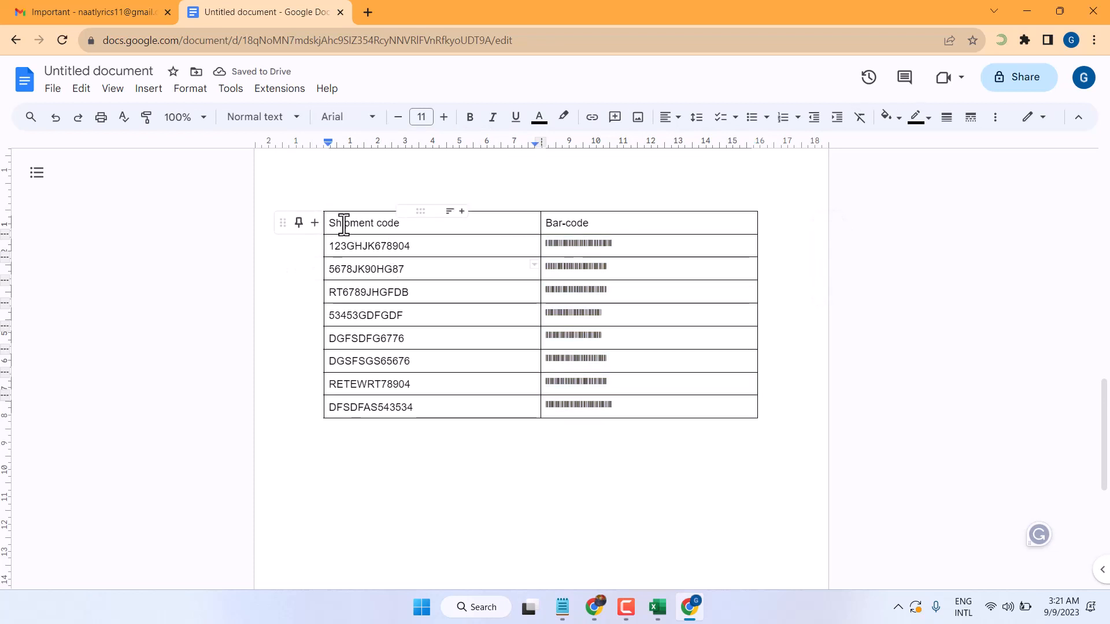
Fill the table's header row with a yellow background.
{"action": "left_click_drag", "start_coordinate": [330, 223], "coordinate": [605, 226]}
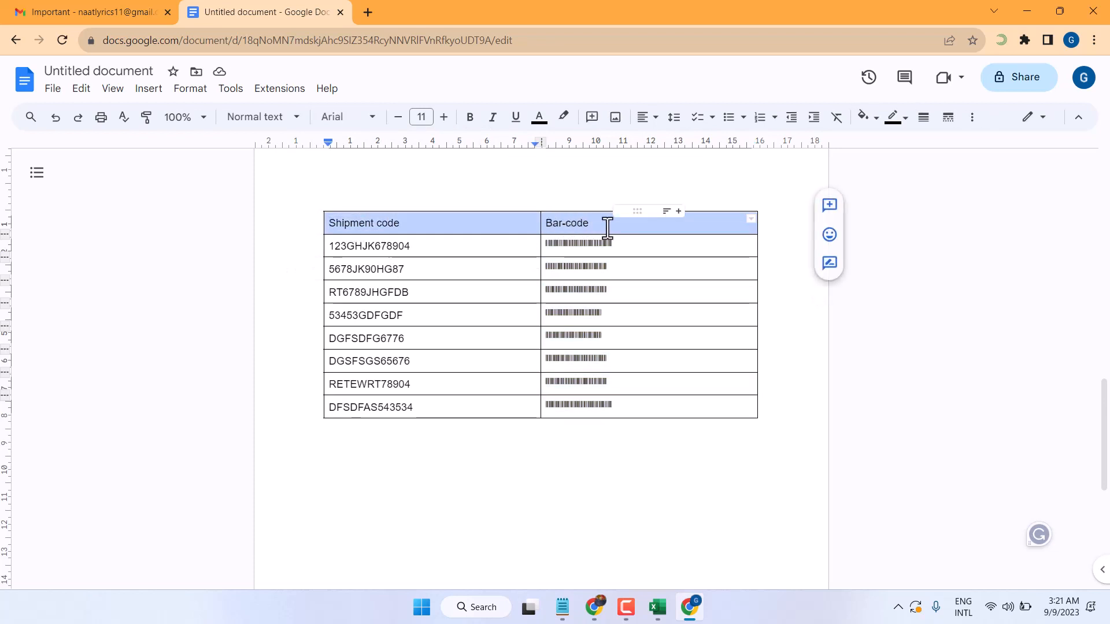
{"action": "left_click", "coordinate": [867, 118]}
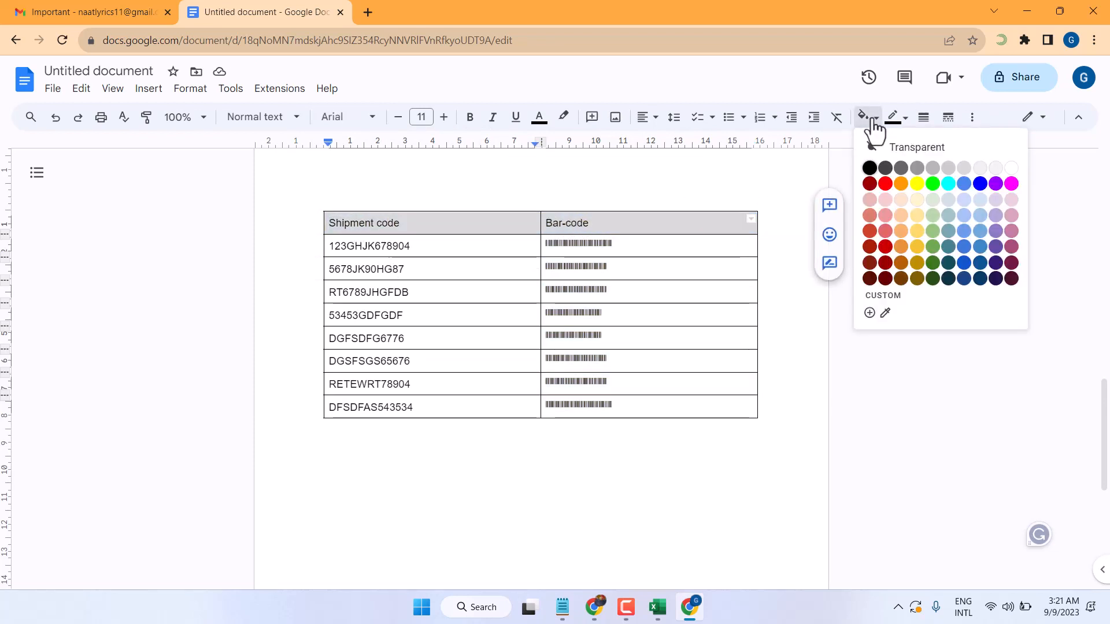
{"action": "left_click", "coordinate": [917, 183]}
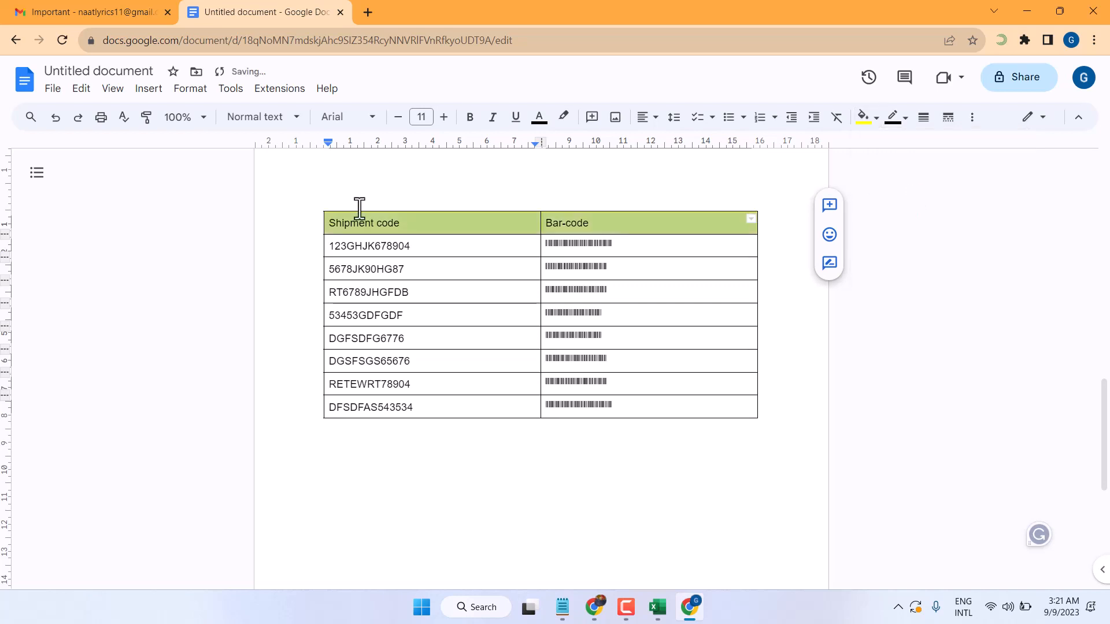
{"action": "left_click", "coordinate": [376, 268]}
Set the font size of the whole table, headers and barcodes included, to 25 without bold.
{"action": "left_click_drag", "start_coordinate": [431, 223], "coordinate": [625, 404]}
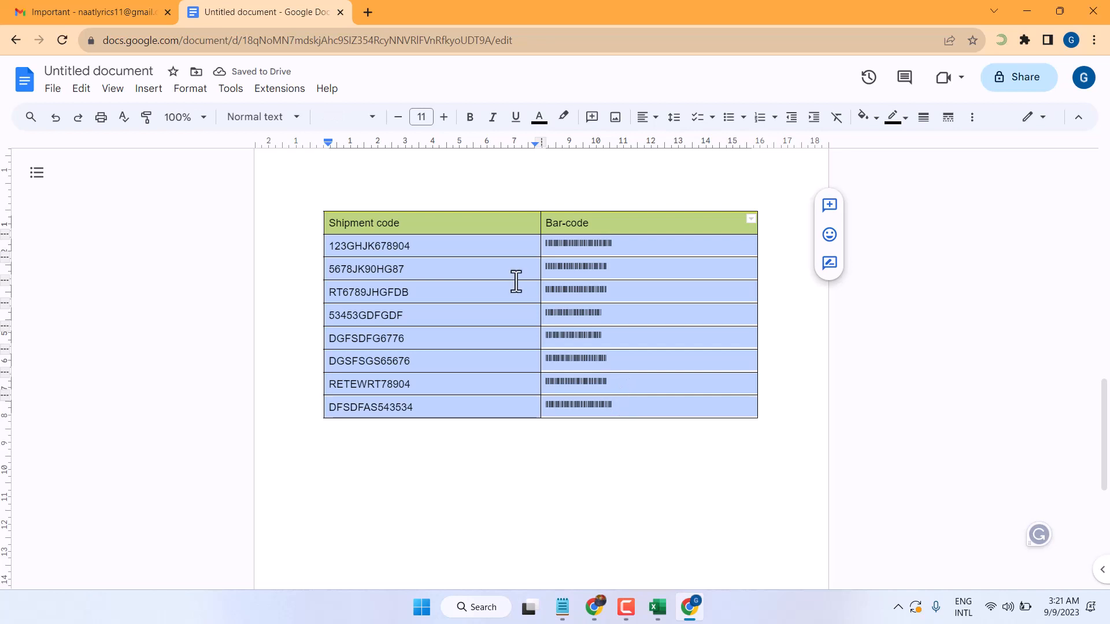
{"action": "left_click", "coordinate": [442, 120]}
{"action": "left_click", "coordinate": [443, 118]}
{"action": "left_click", "coordinate": [443, 117]}
{"action": "left_click", "coordinate": [443, 118]}
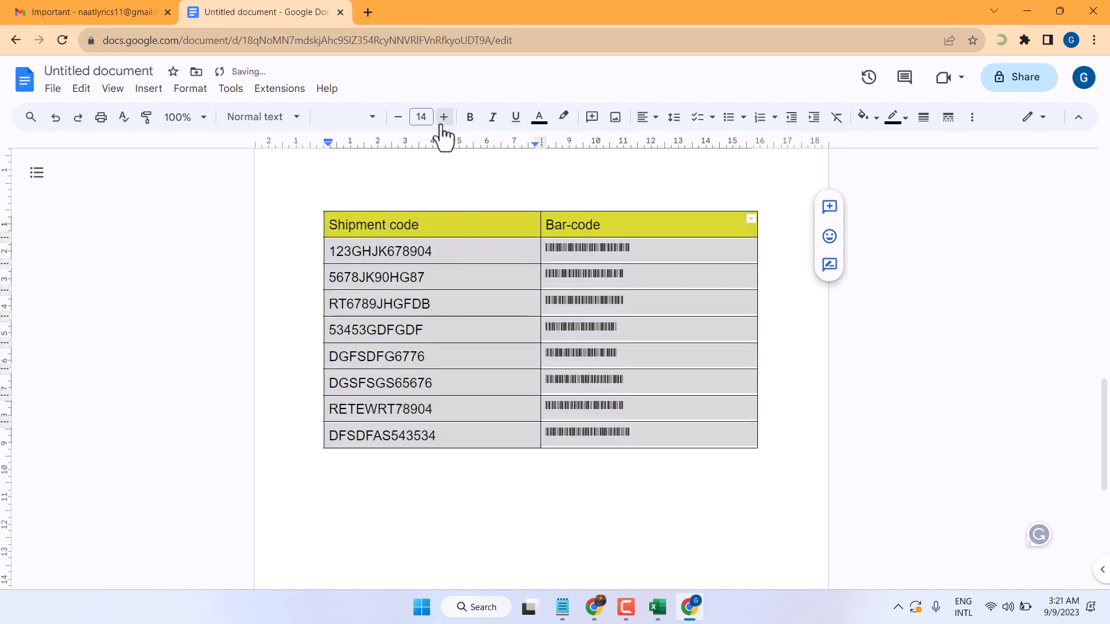
{"action": "left_click", "coordinate": [443, 118]}
{"action": "left_click", "coordinate": [443, 118]}
{"action": "left_click", "coordinate": [443, 117]}
{"action": "left_click", "coordinate": [442, 118]}
{"action": "left_click", "coordinate": [443, 117]}
{"action": "left_click", "coordinate": [443, 118]}
{"action": "left_click", "coordinate": [443, 118]}
{"action": "left_click", "coordinate": [443, 117]}
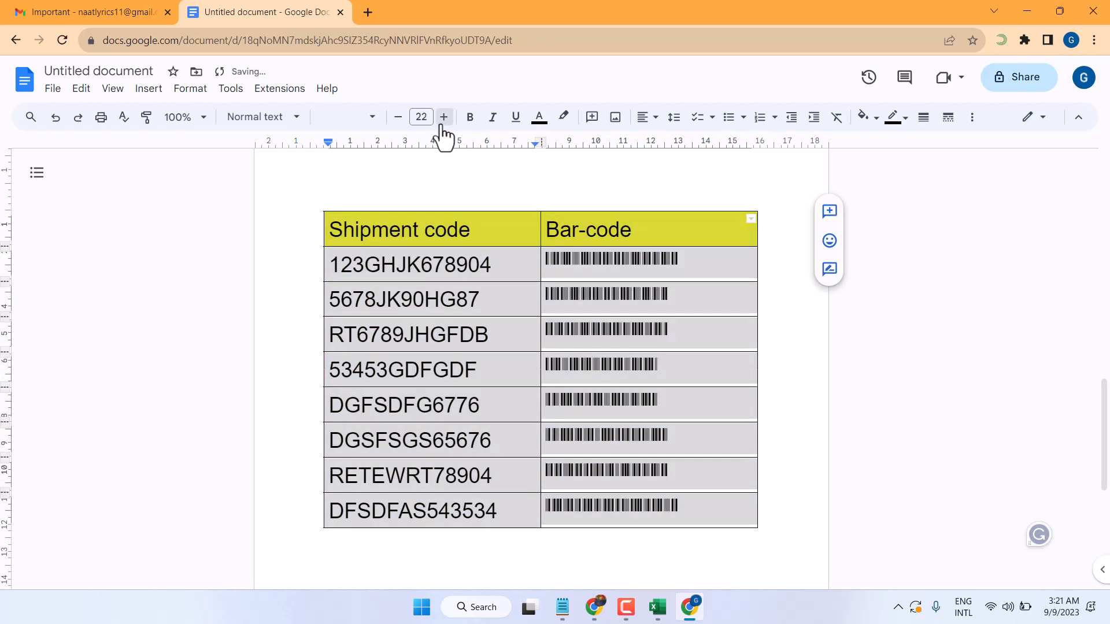
{"action": "left_click", "coordinate": [443, 117]}
{"action": "left_click", "coordinate": [443, 118]}
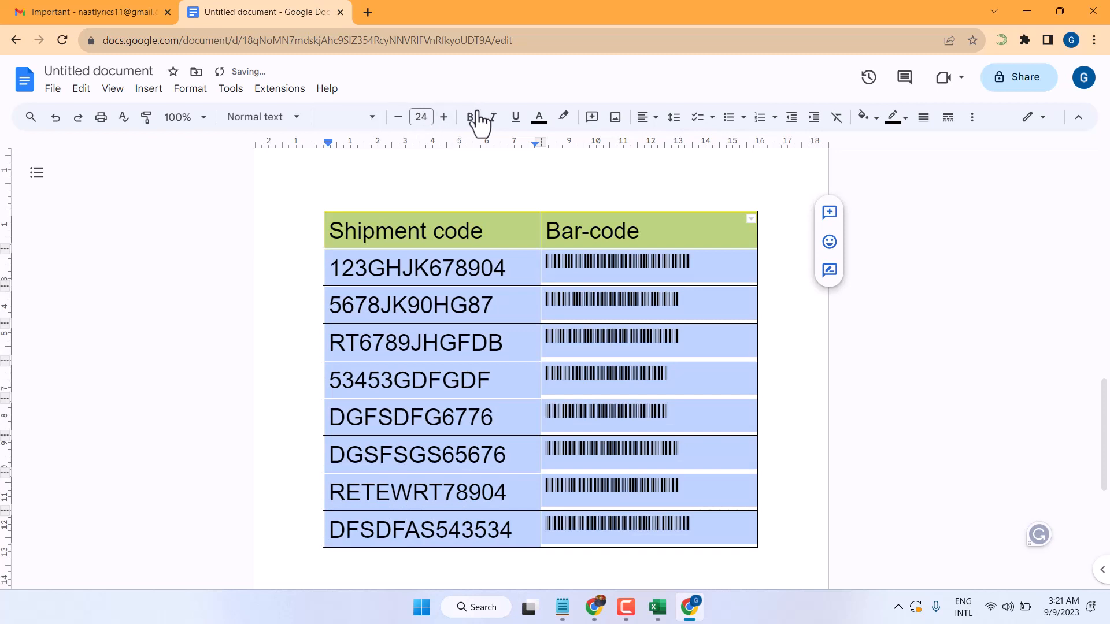
{"action": "left_click", "coordinate": [470, 117]}
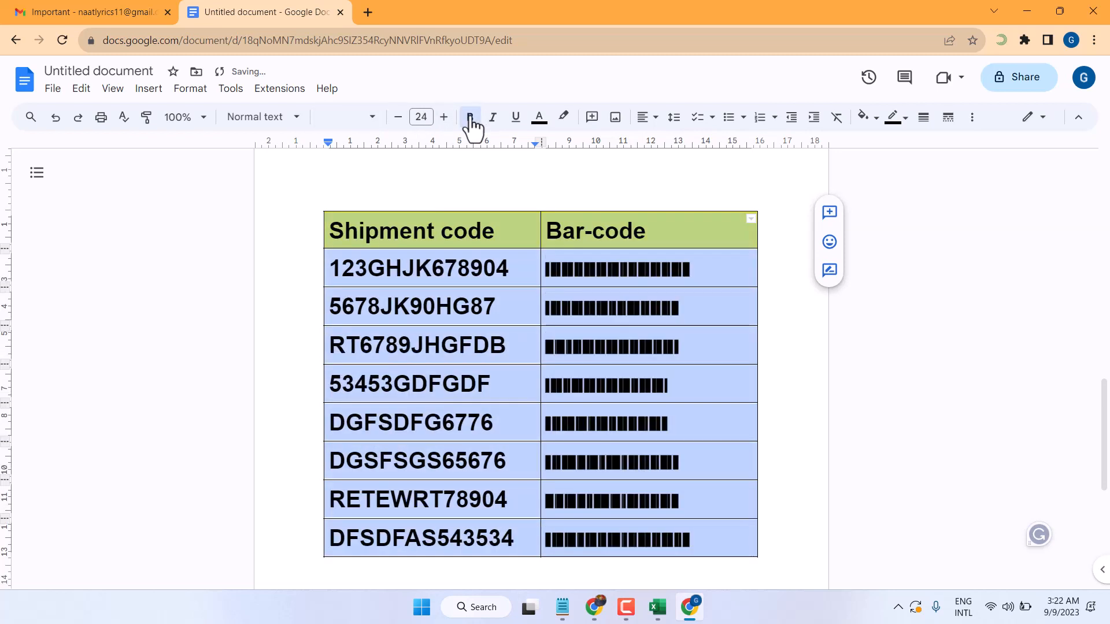
{"action": "left_click", "coordinate": [470, 117]}
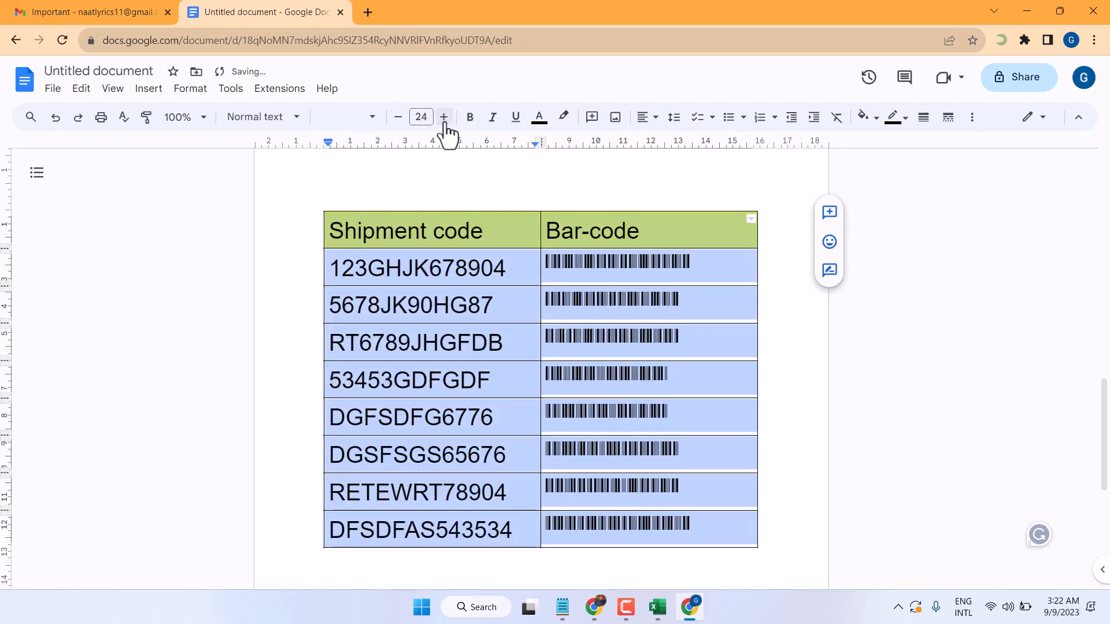
{"action": "left_click", "coordinate": [444, 118]}
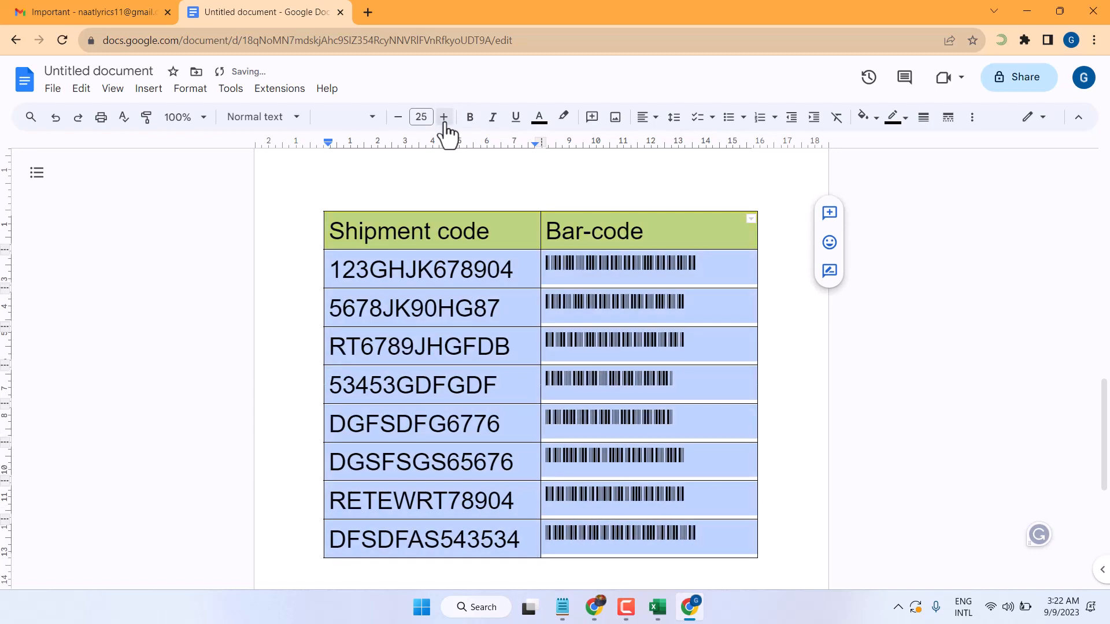
Center the contents of all table cells horizontally and clear the table selection.
{"action": "left_click", "coordinate": [657, 118]}
{"action": "left_click", "coordinate": [664, 143]}
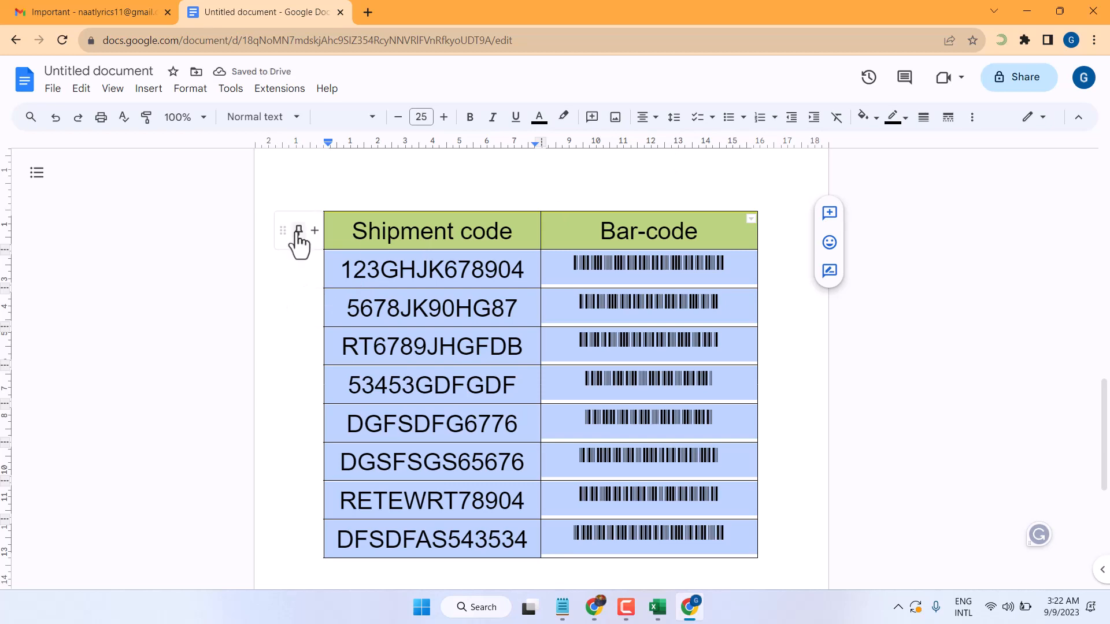
{"action": "left_click", "coordinate": [296, 234]}
{"action": "scroll", "coordinate": [719, 329], "scroll_direction": "down", "scroll_amount": 3}
{"action": "scroll", "coordinate": [719, 326], "scroll_direction": "up", "scroll_amount": 6}
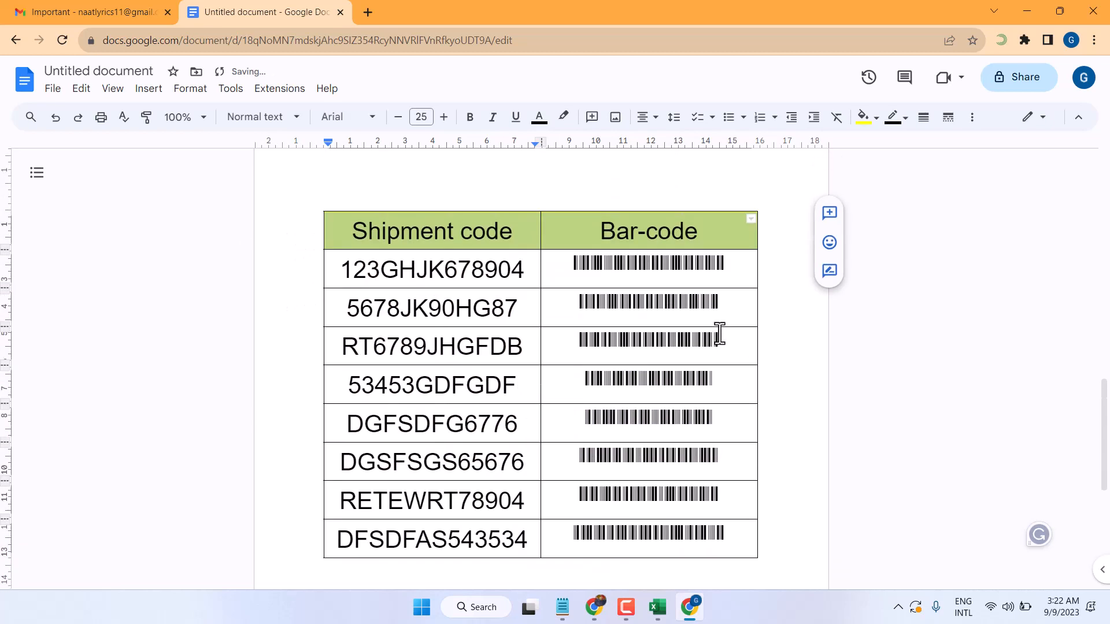
{"action": "left_click", "coordinate": [696, 300]}
{"action": "scroll", "coordinate": [833, 340], "scroll_direction": "down", "scroll_amount": 3}
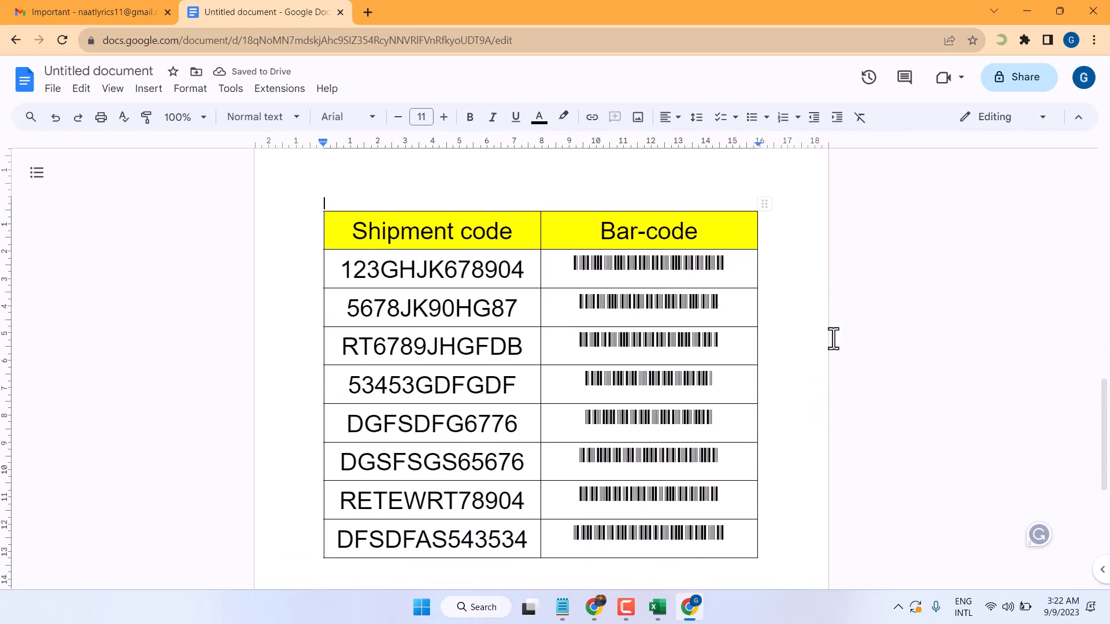